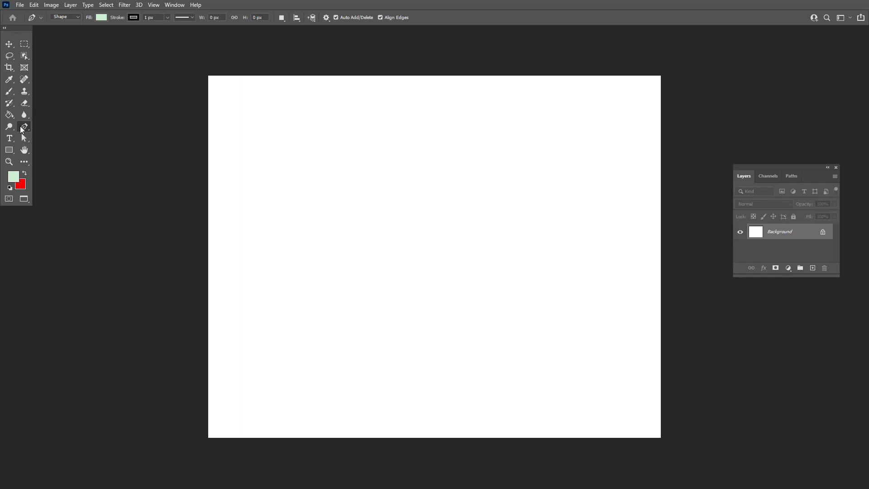
click(22, 130)
click(26, 140)
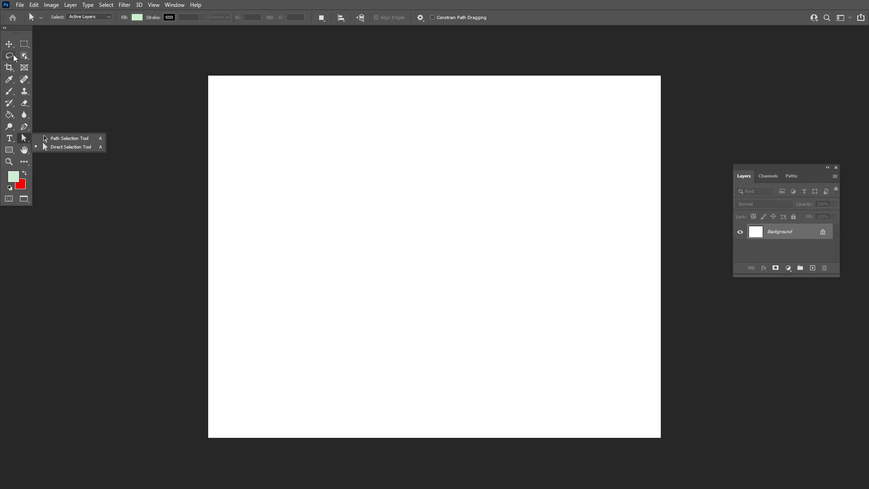
click(20, 5)
mouse_move(35, 6)
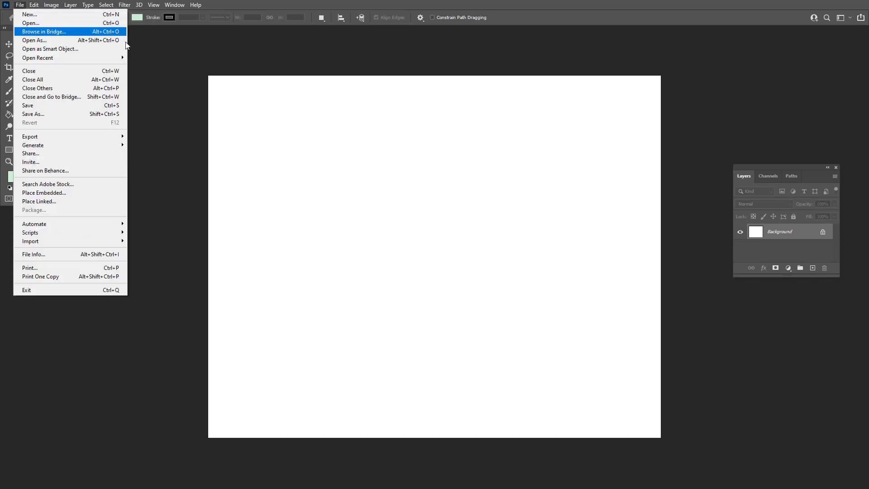
click(161, 74)
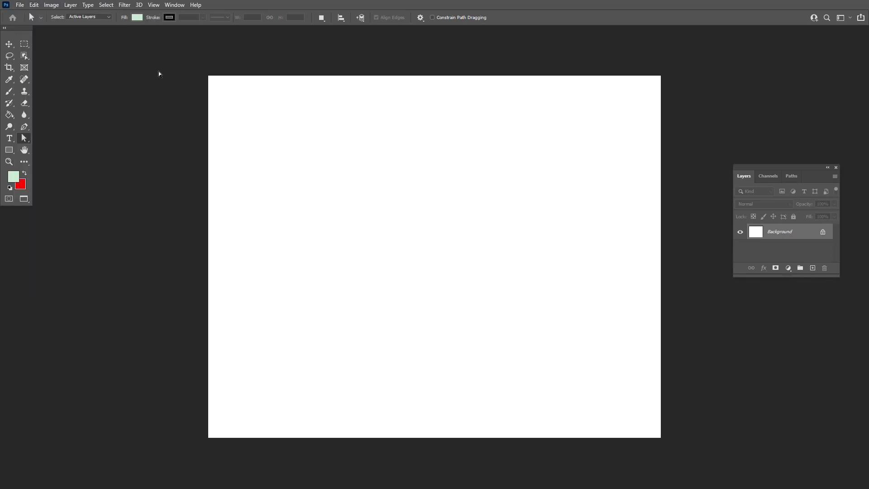
click(24, 127)
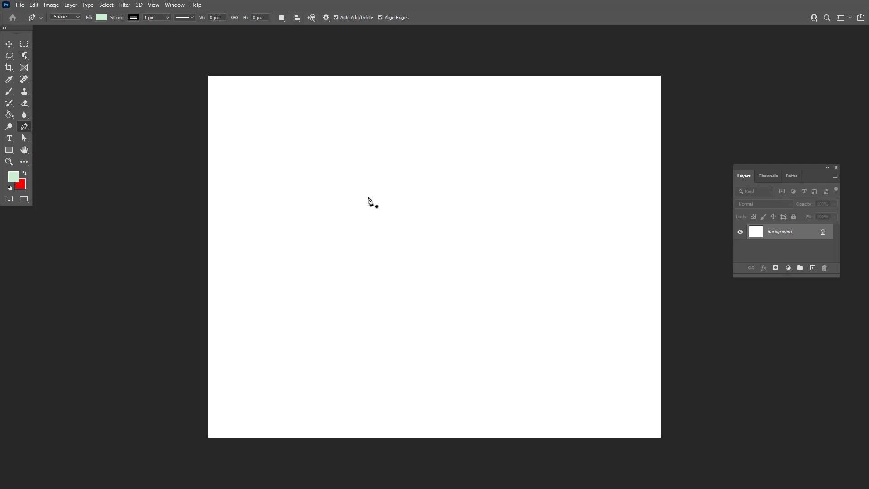
click(10, 153)
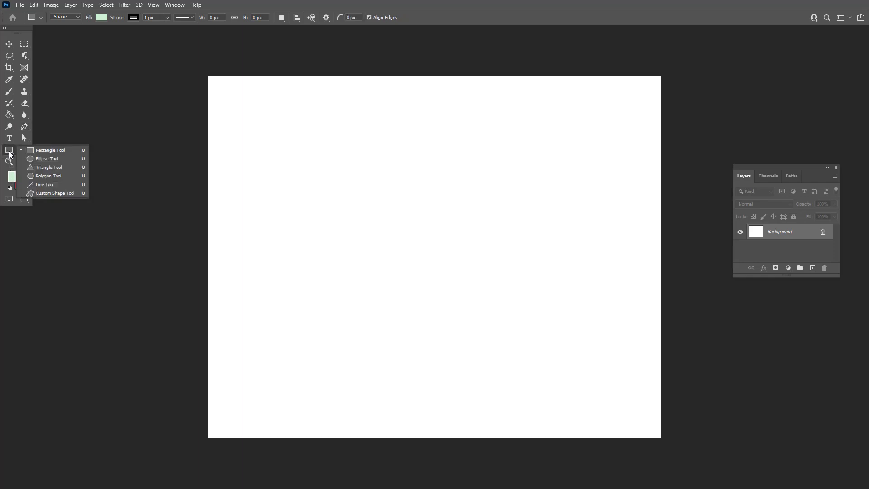
Step: Set up the Pen tool in Shape mode with a red fill and a black stroke
click(24, 127)
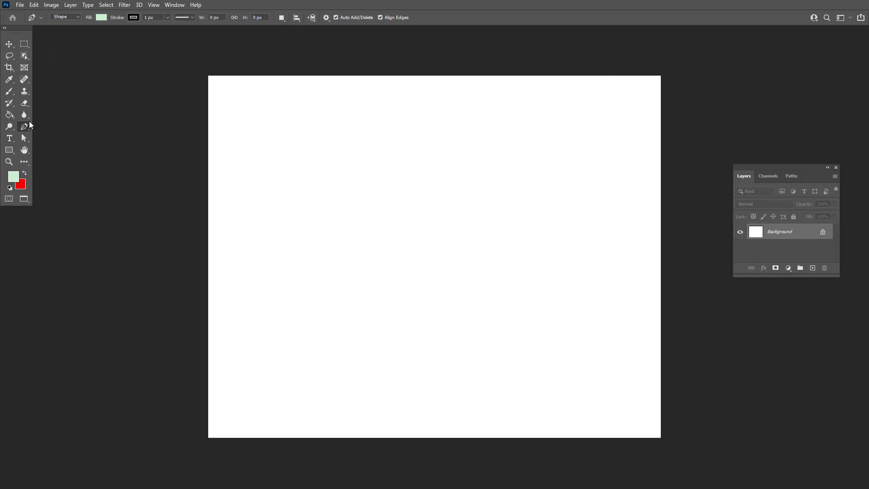
click(77, 18)
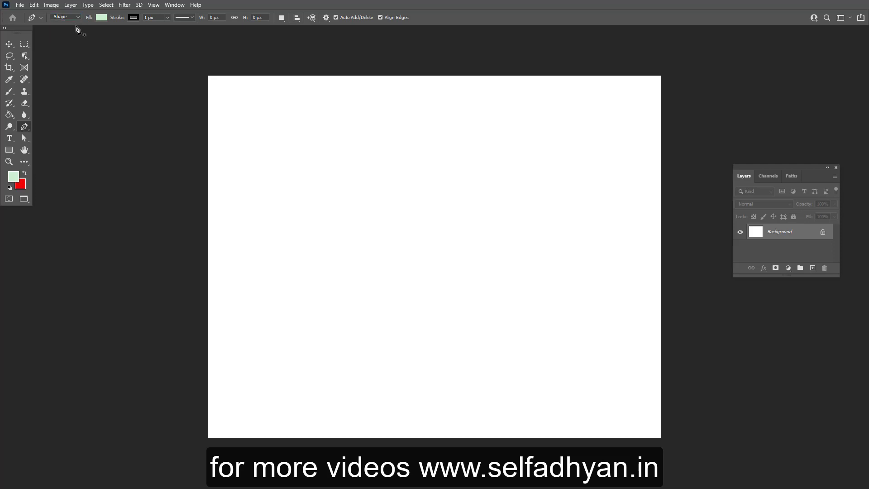
click(100, 17)
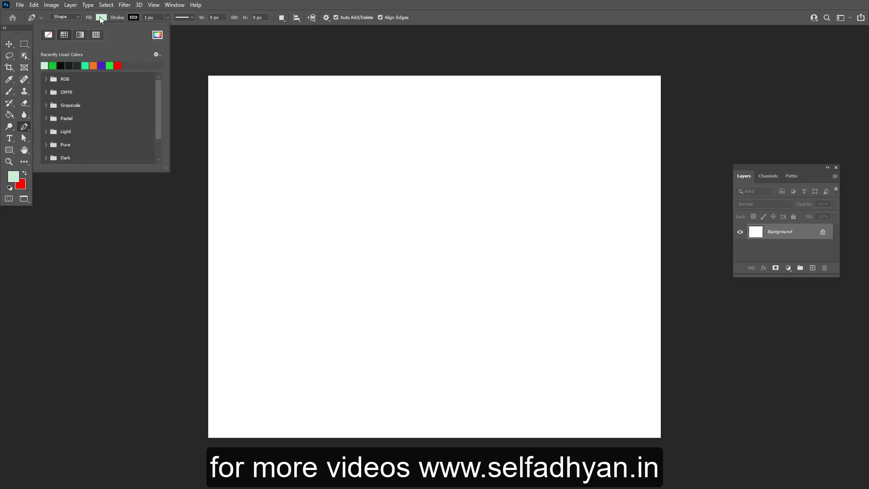
click(119, 65)
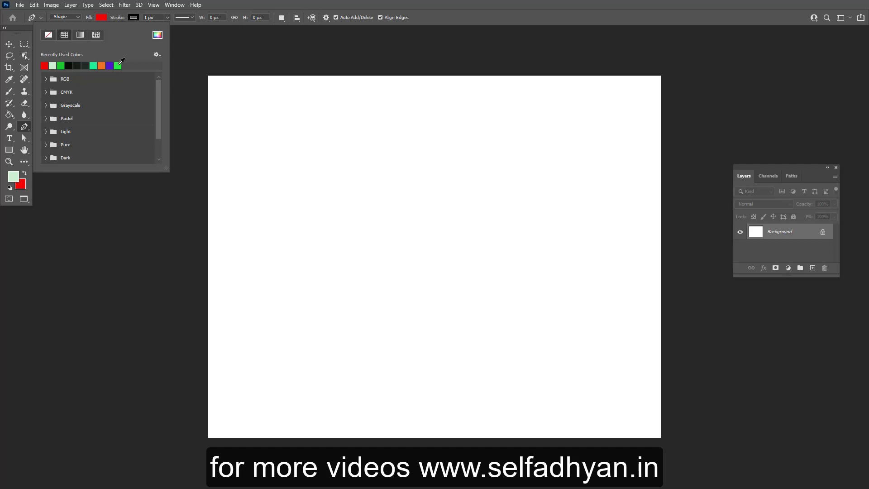
click(134, 17)
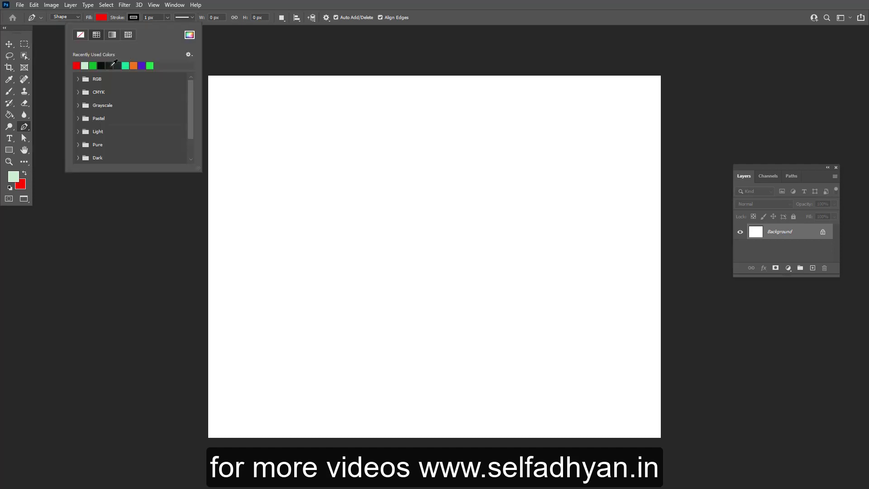
click(102, 65)
Step: Set the Pen tool's stroke width to about 31.97 px and check the solid line style in the stroke options
click(167, 18)
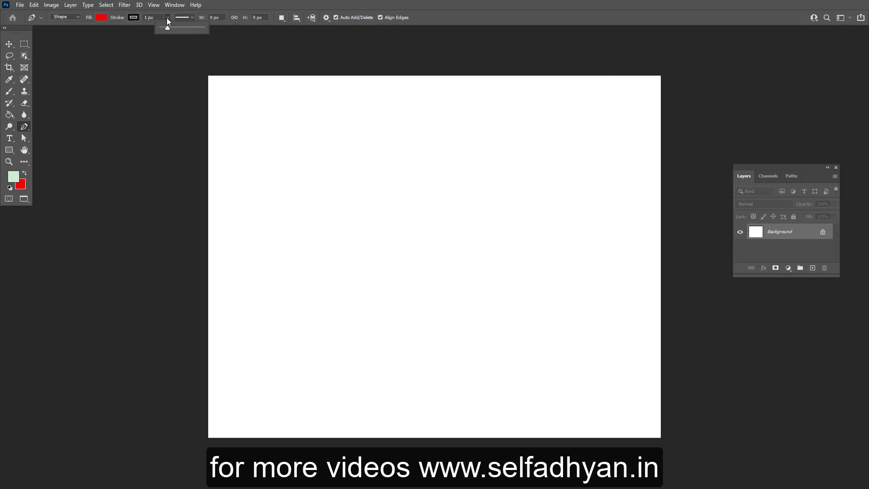
drag(172, 31, 172, 30)
click(188, 17)
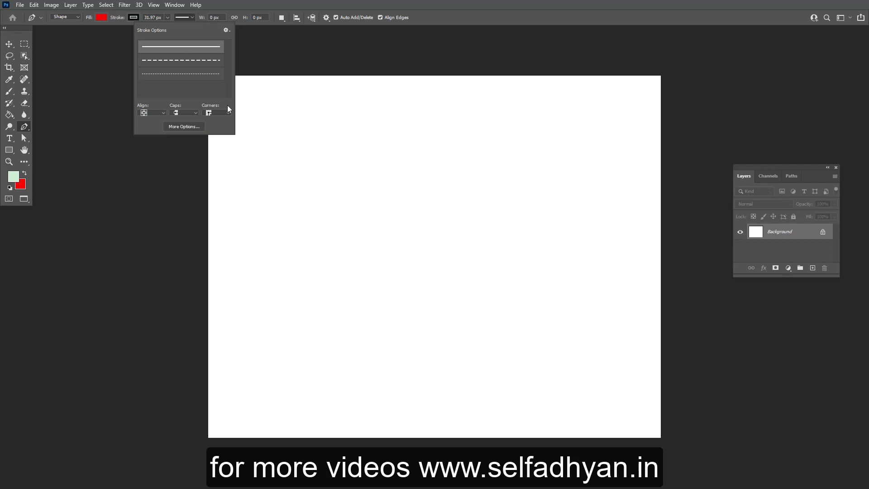
Step: Draw a closed triangle about 1581 px wide and 753 px high in the upper half of the canvas
click(297, 232)
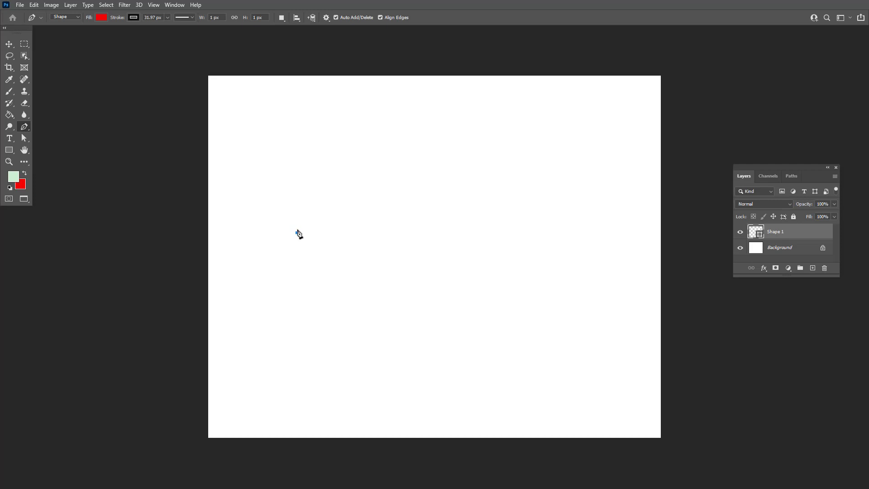
click(390, 127)
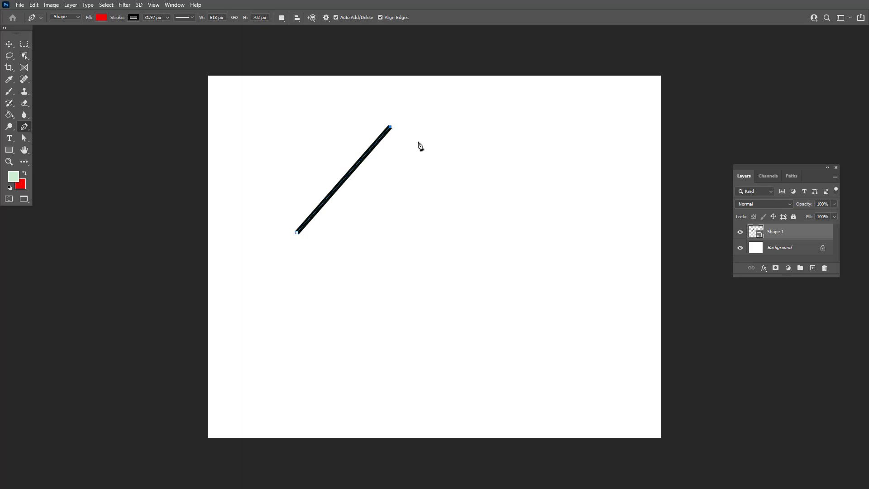
click(536, 241)
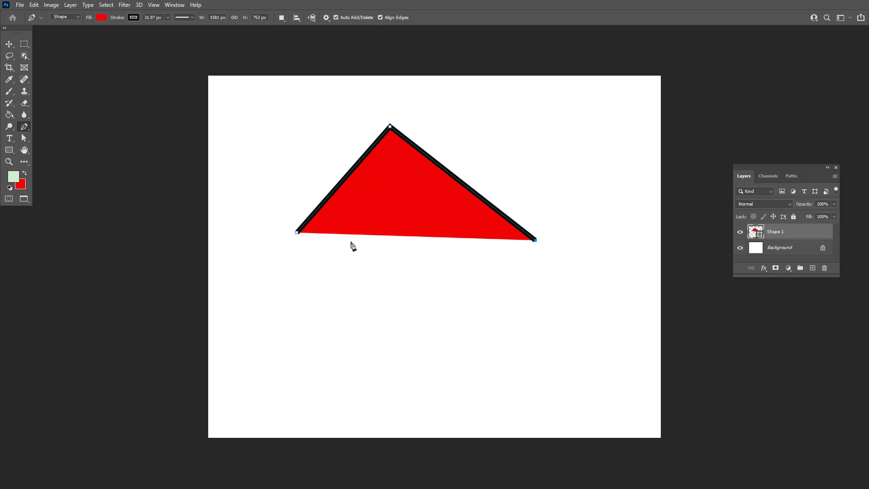
click(297, 234)
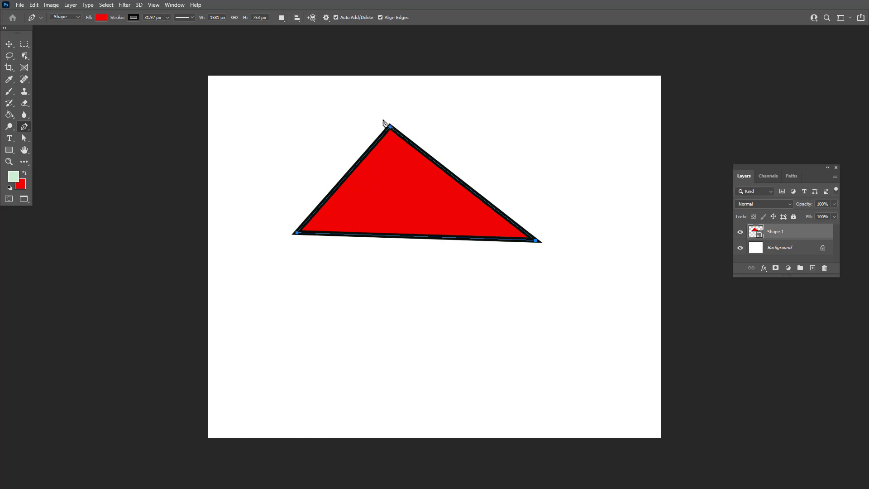
Step: Try several recent fill colors on the triangle, ending with bright green, and set its stroke width to about 12.87 px
click(101, 17)
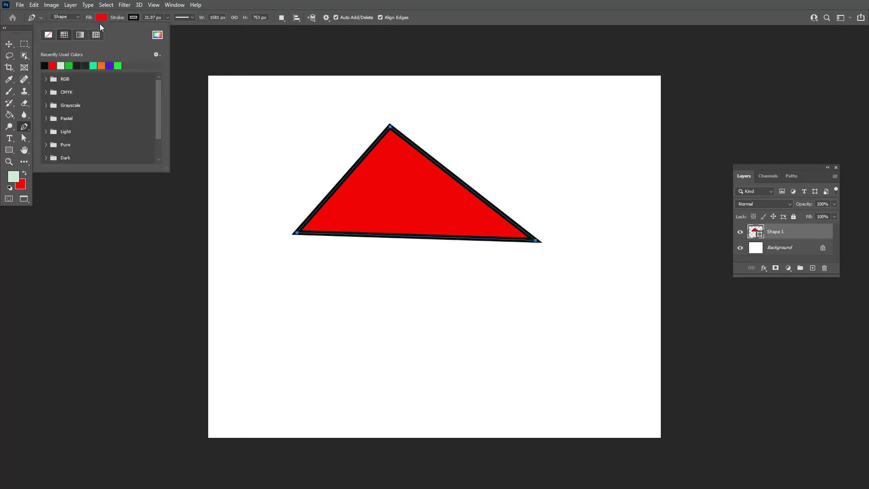
click(93, 66)
click(101, 66)
click(110, 66)
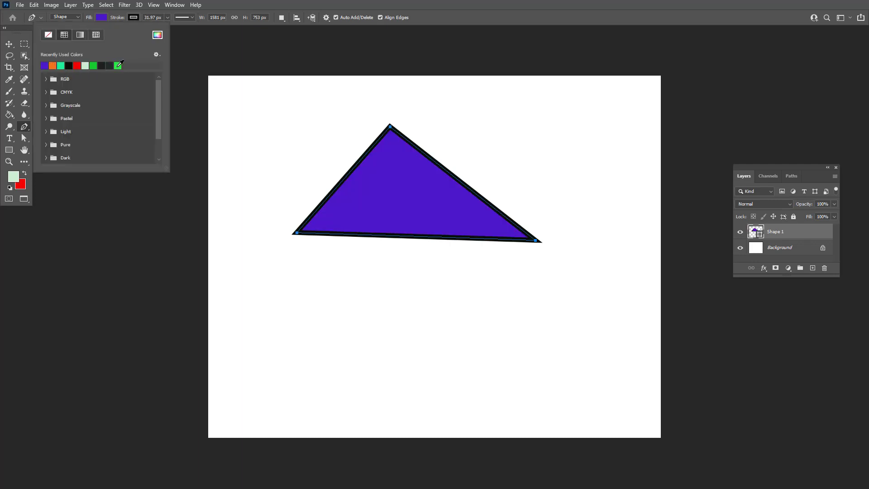
click(118, 65)
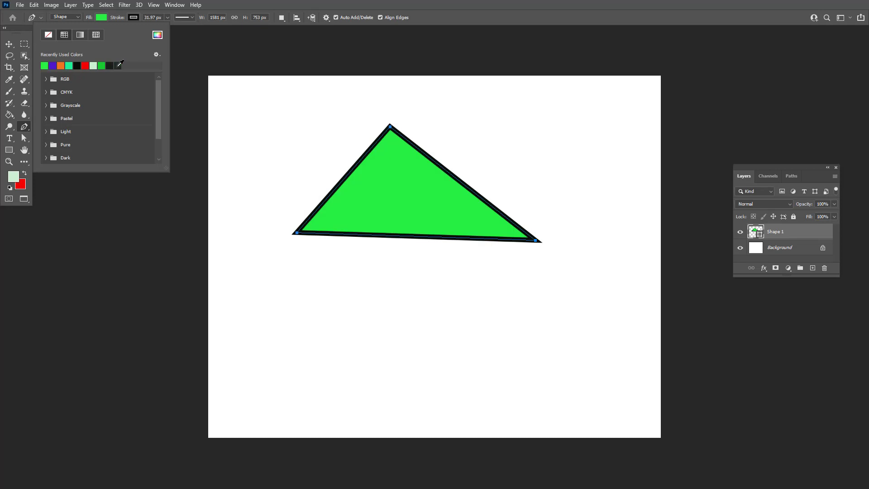
click(167, 17)
drag(164, 28, 164, 28)
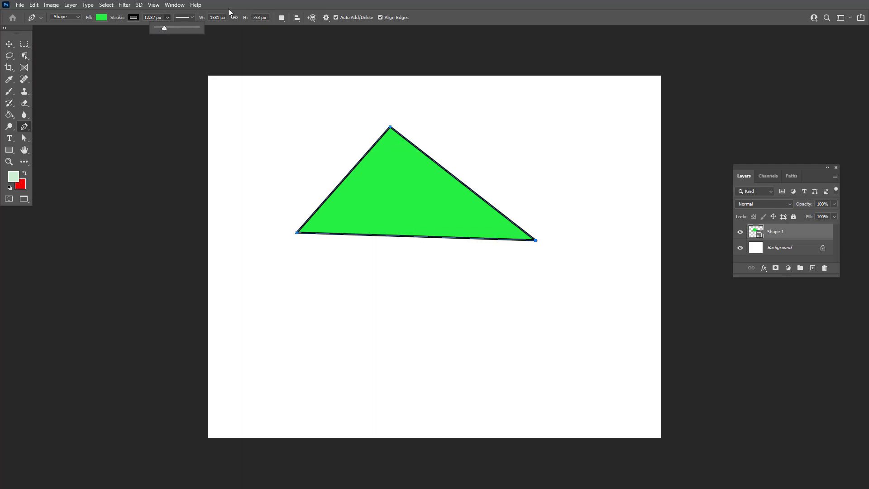
Step: Add an anchor point midway along the triangle's left edge and pull it slightly outward to curve the edge
click(25, 130)
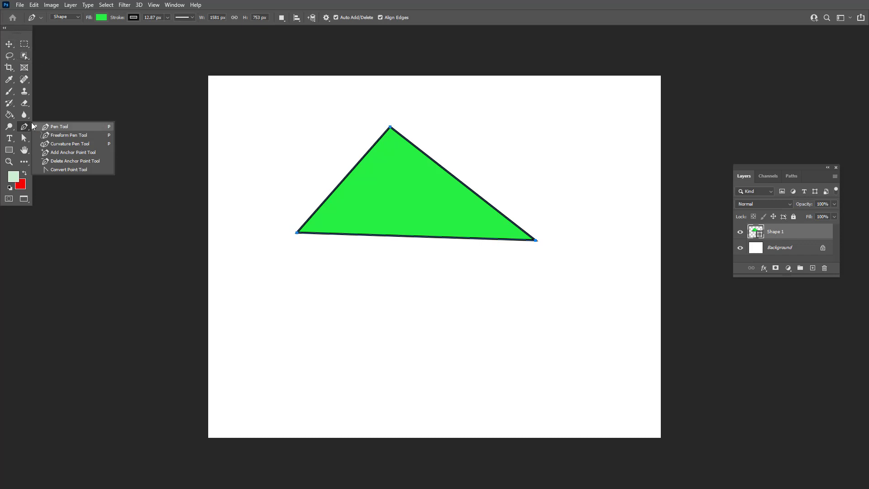
click(63, 127)
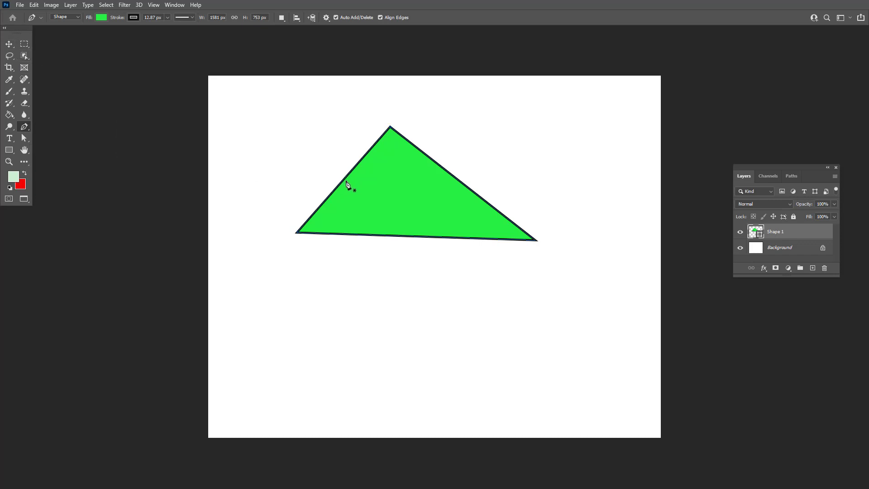
right_click(23, 130)
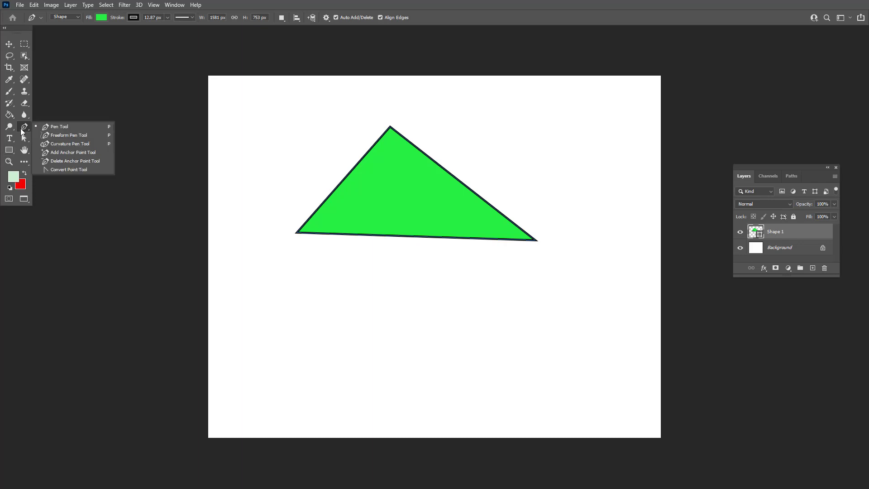
click(66, 151)
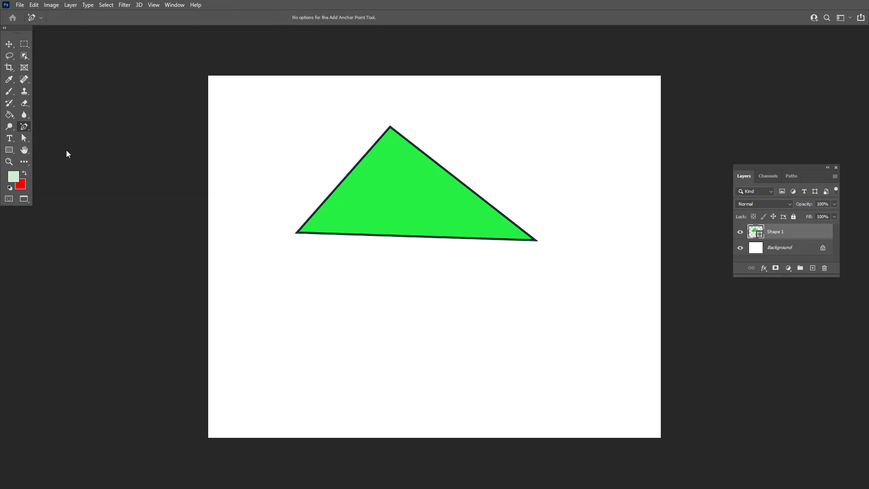
click(348, 175)
mouse_move(347, 175)
mouse_down()
mouse_move(302, 145)
mouse_move(353, 181)
mouse_move(344, 174)
mouse_up()
Step: Delete the added anchor point from the triangle's left edge and try deleting the lower-left corner point
right_click(24, 130)
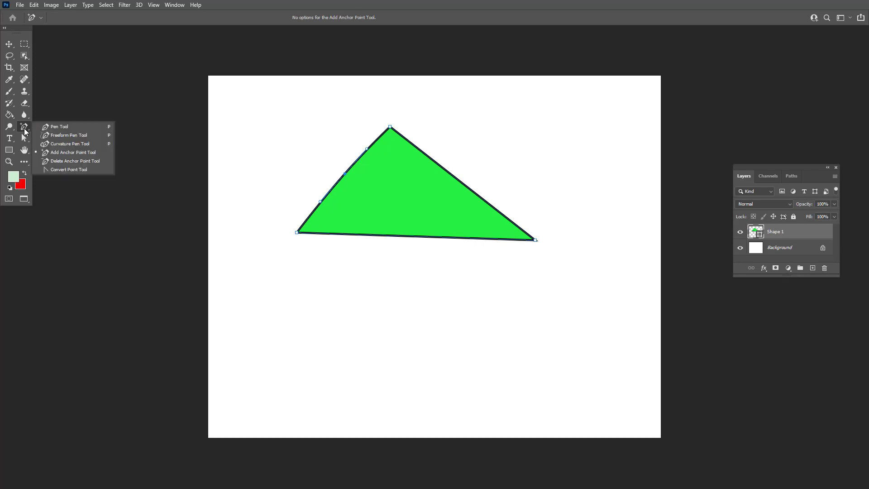
click(60, 161)
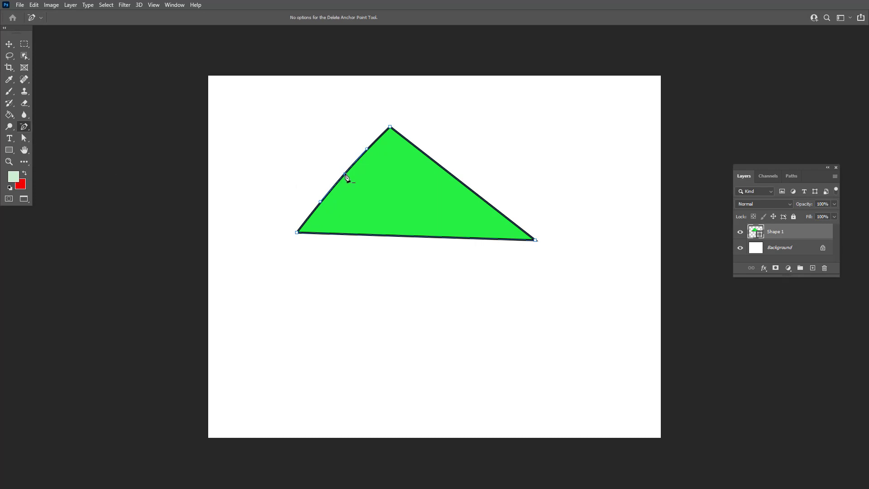
click(345, 174)
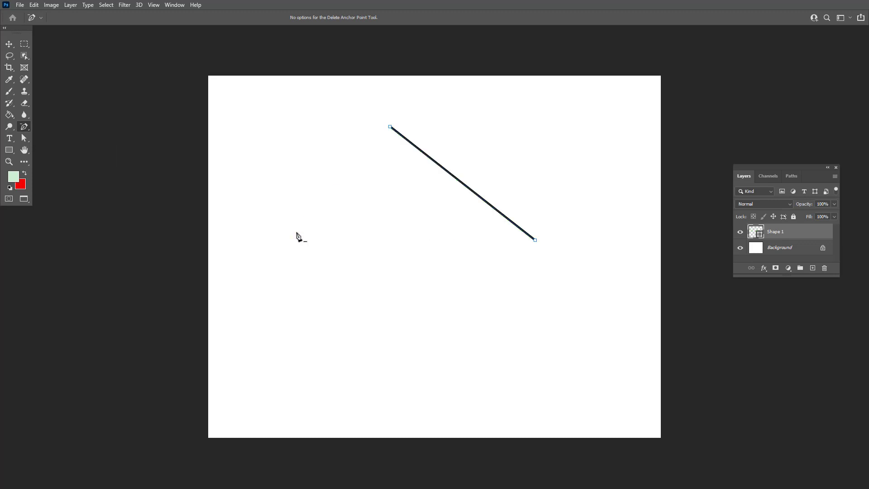
click(297, 233)
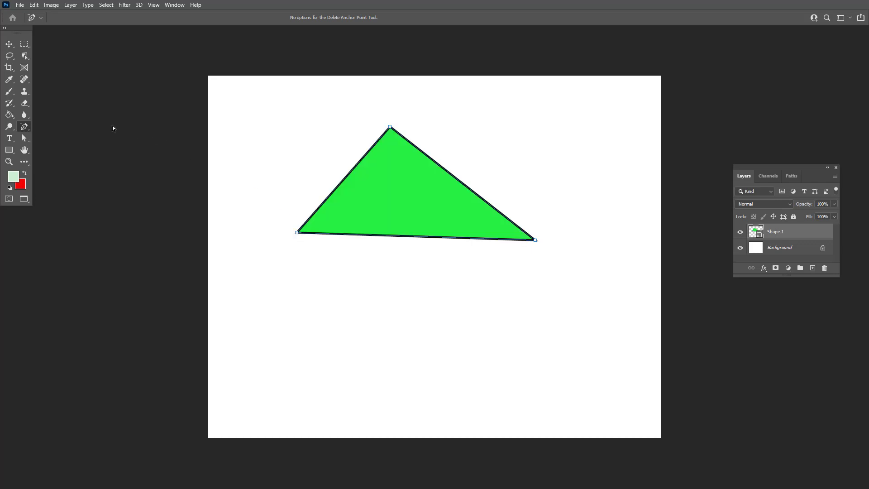
Step: Convert the triangle's apex to a smooth point with long, nearly horizontal handles so both upper sides curve, and deselect the path
right_click(25, 128)
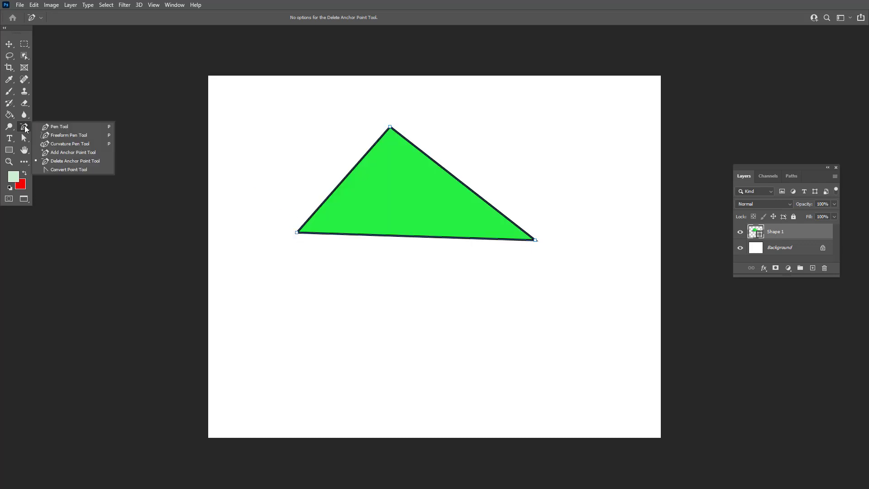
click(63, 169)
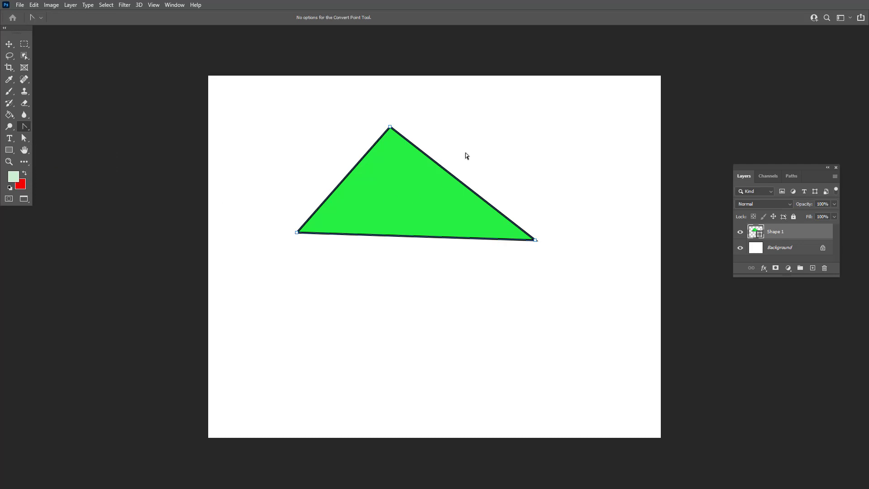
drag(390, 127, 504, 117)
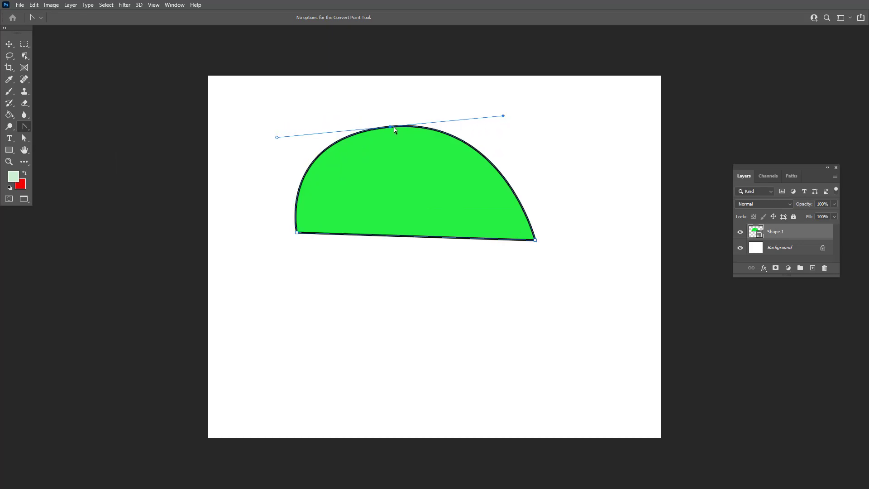
drag(394, 127, 540, 128)
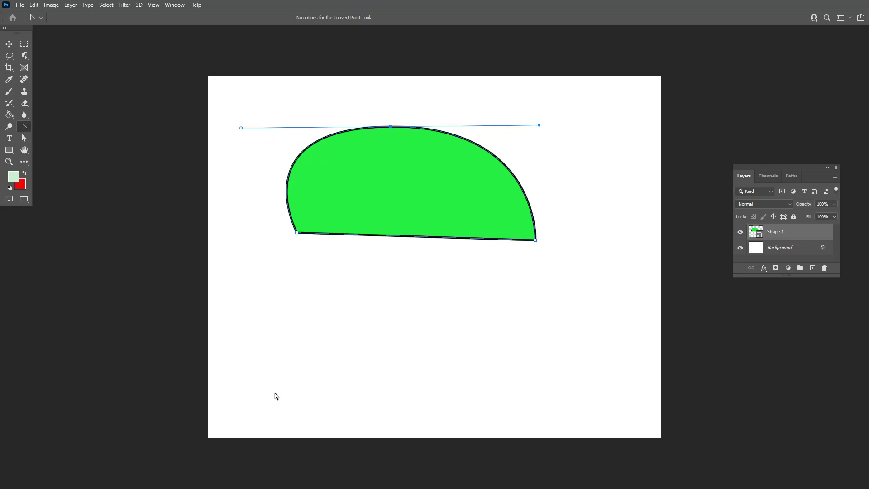
click(279, 381)
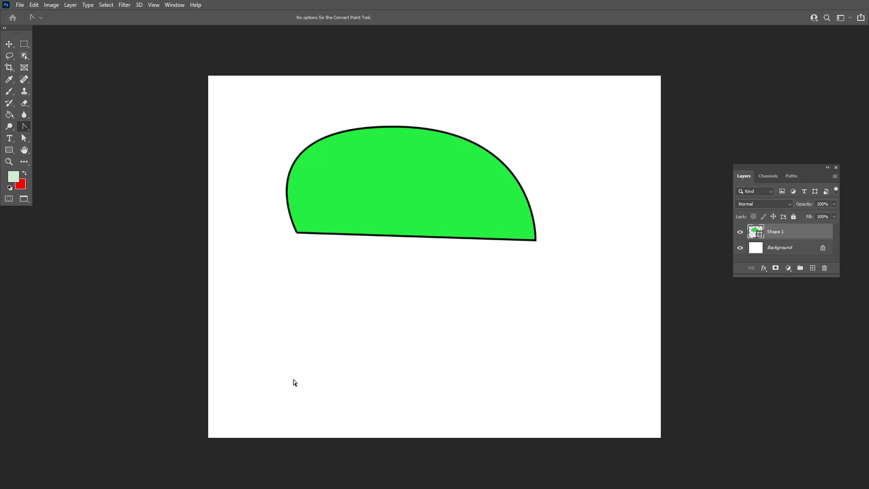
Step: Draw a closed dome shape about 1233 px wide and 576 px high below the first shape, with a smooth top point and flat base
right_click(25, 126)
click(61, 126)
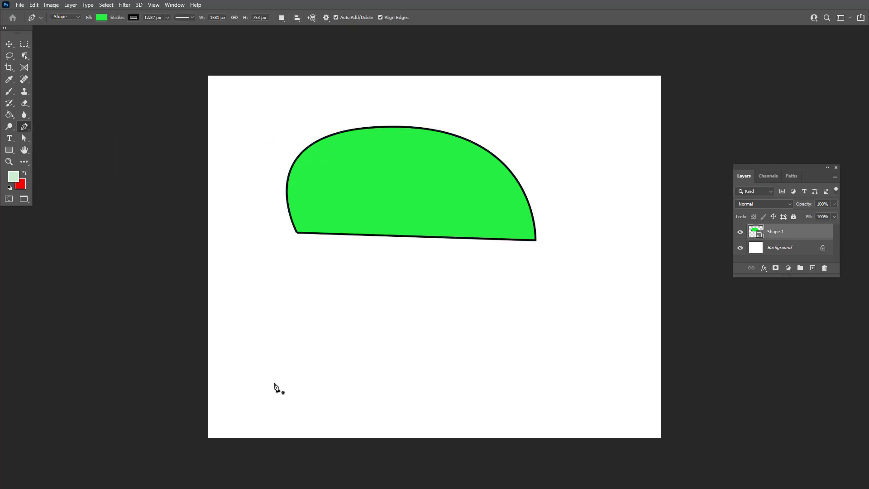
click(274, 384)
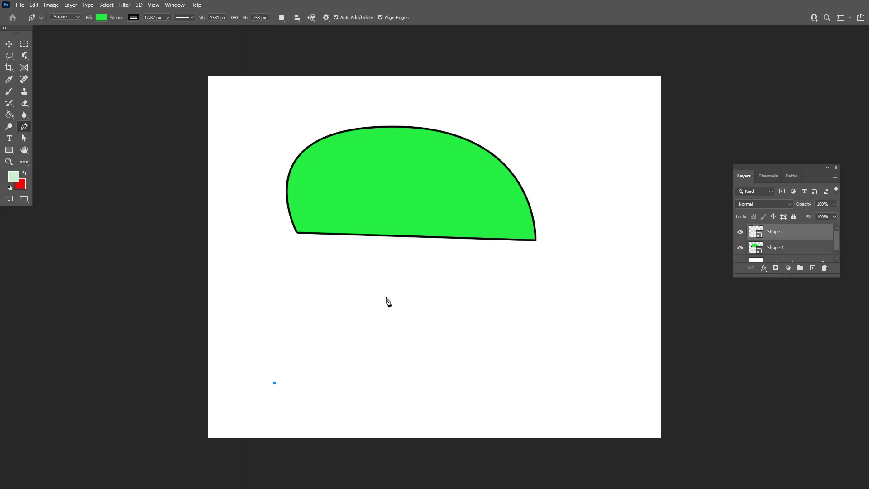
drag(386, 297, 458, 298)
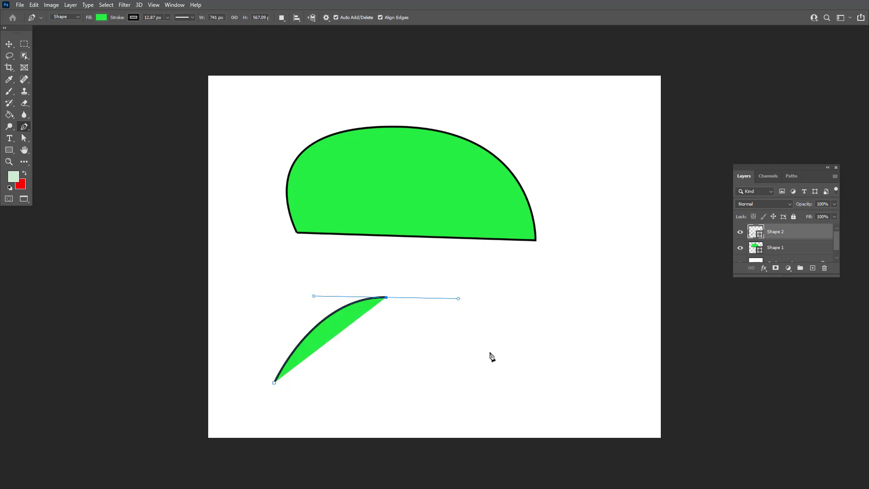
click(460, 384)
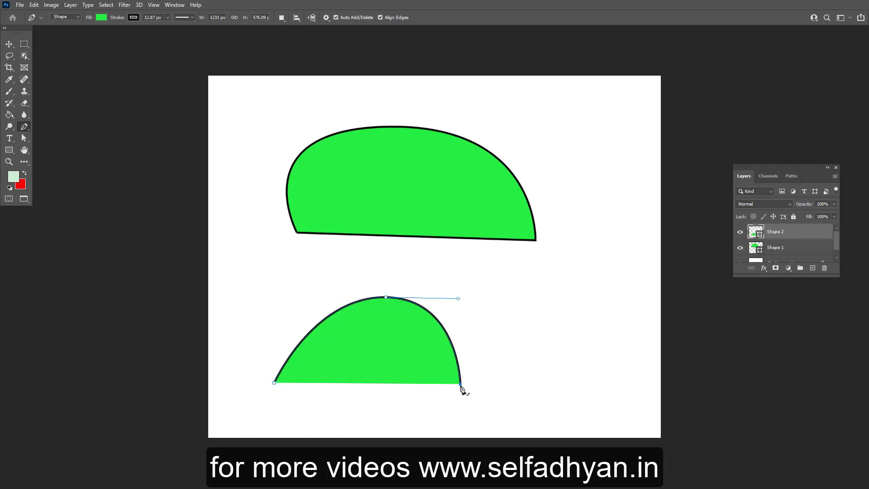
click(275, 384)
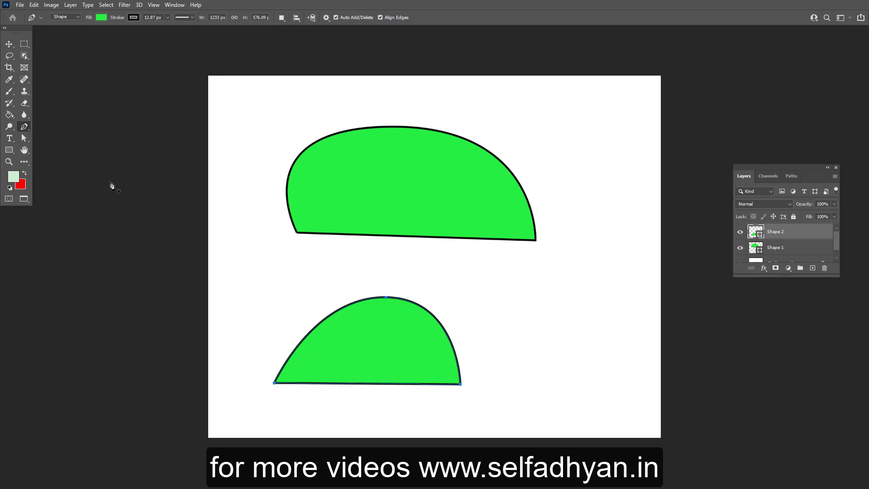
Step: Draw an irregular closed shape about 868 px wide and 963 px high beside the lower dome with the Freeform Pen tool
click(24, 127)
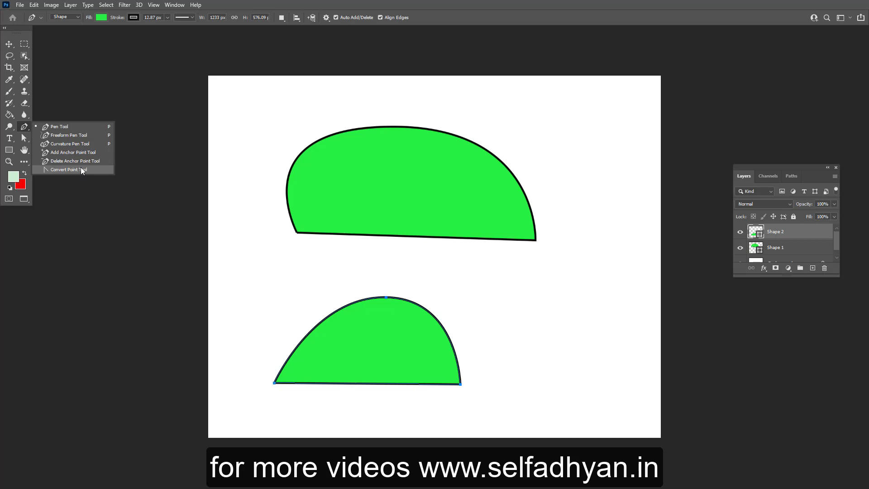
click(89, 134)
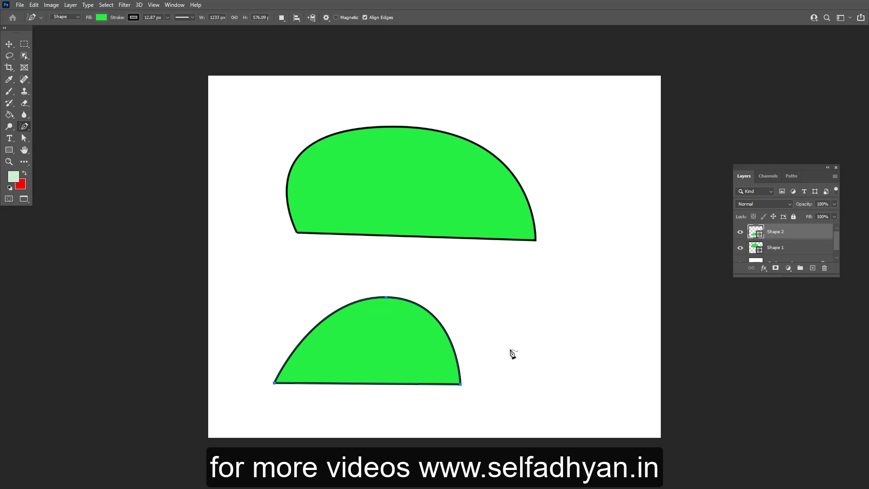
mouse_move(508, 349)
mouse_down()
mouse_move(505, 328)
mouse_move(551, 312)
mouse_move(569, 253)
mouse_move(585, 273)
mouse_move(580, 304)
mouse_move(610, 321)
mouse_move(635, 375)
mouse_move(604, 383)
mouse_move(580, 327)
mouse_move(555, 349)
mouse_move(557, 389)
mouse_move(511, 379)
mouse_move(508, 348)
mouse_up()
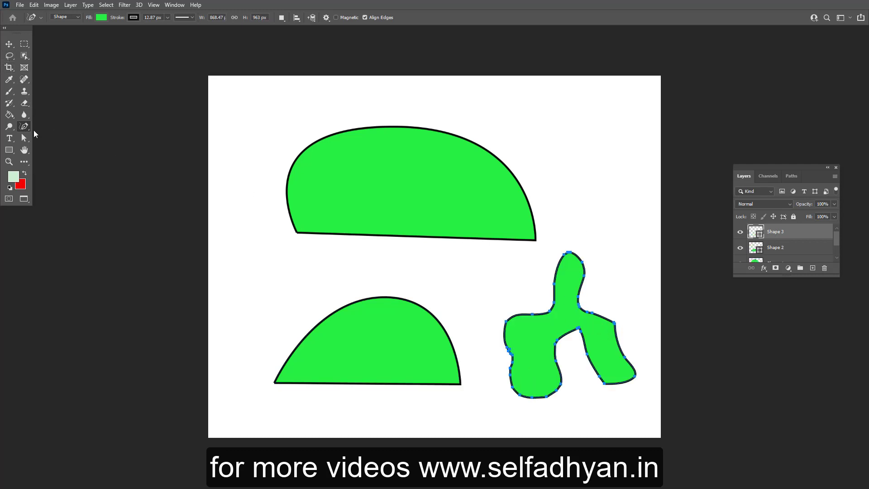
Step: Move the whole freeform shape up and slightly to the right with the Path Selection tool
drag(24, 138, 50, 141)
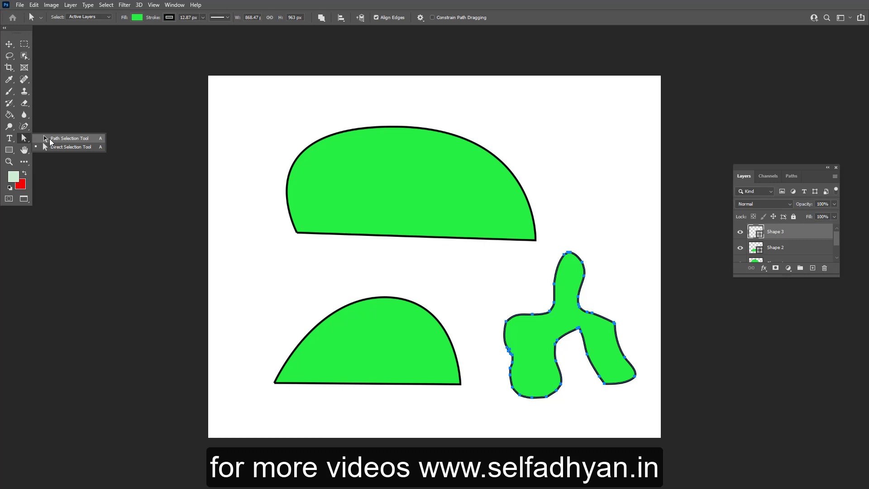
click(70, 146)
drag(543, 340, 548, 307)
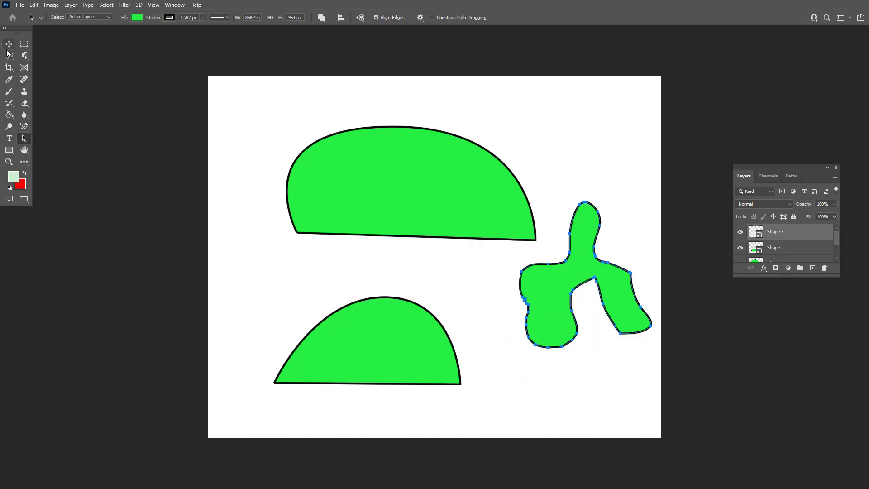
Step: Reposition the freeform shape with the Move tool, shifting it slightly down and to the left
click(8, 45)
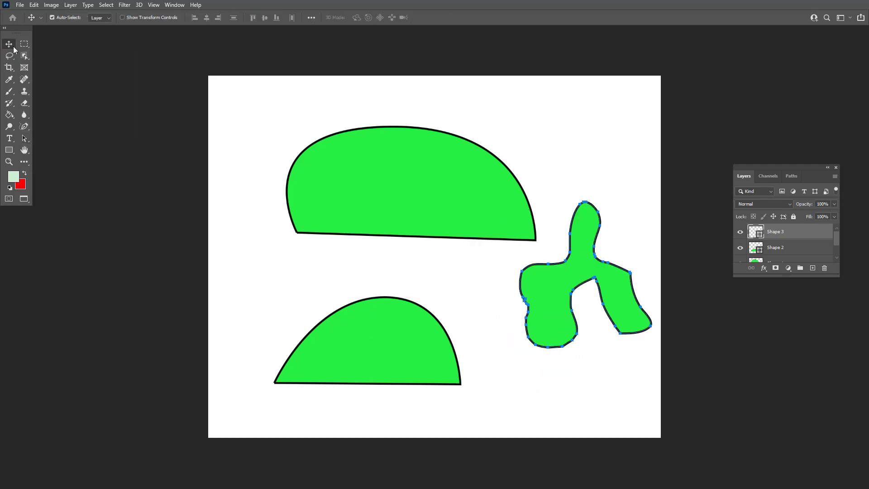
drag(562, 328, 529, 321)
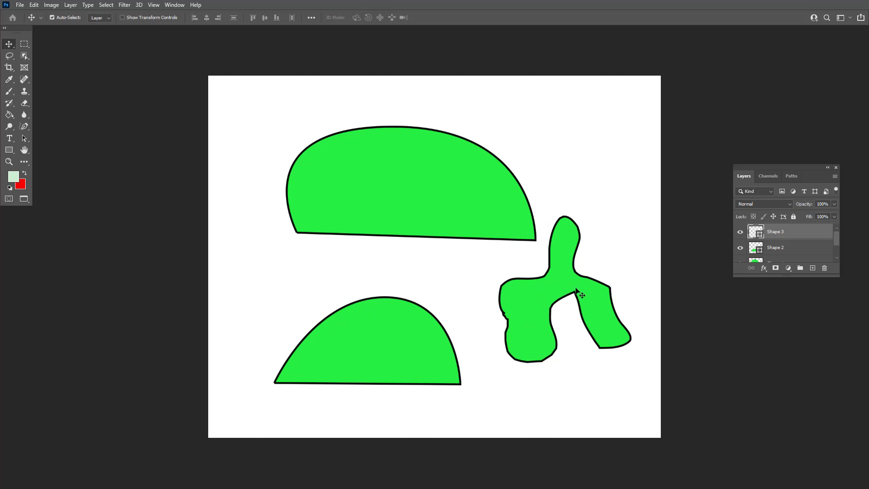
mouse_move(549, 302)
mouse_down()
mouse_move(564, 288)
mouse_move(556, 304)
mouse_up()
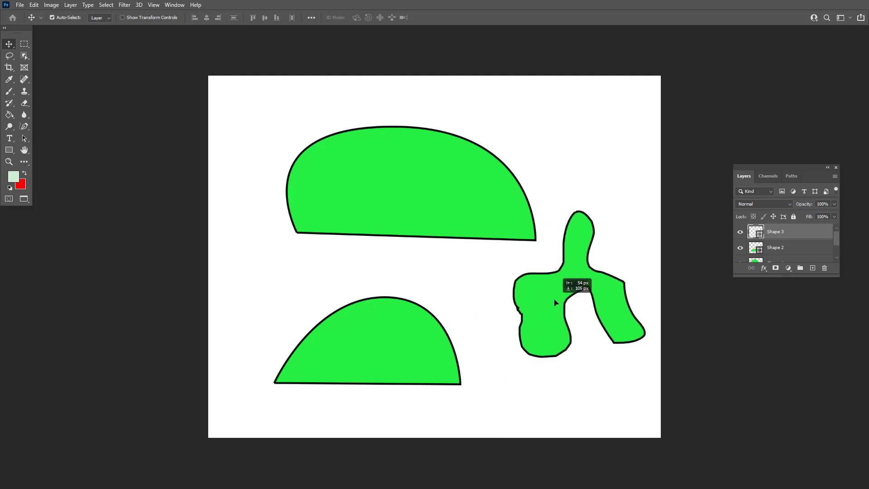
Step: Move the freeform shape back down beside the lower dome with the Path Selection tool and deselect its path
drag(24, 138, 46, 146)
click(46, 146)
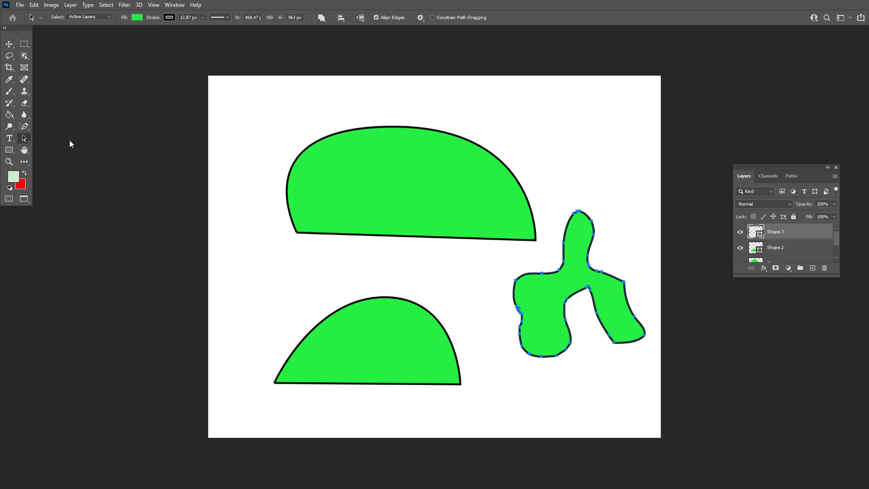
drag(532, 292, 536, 350)
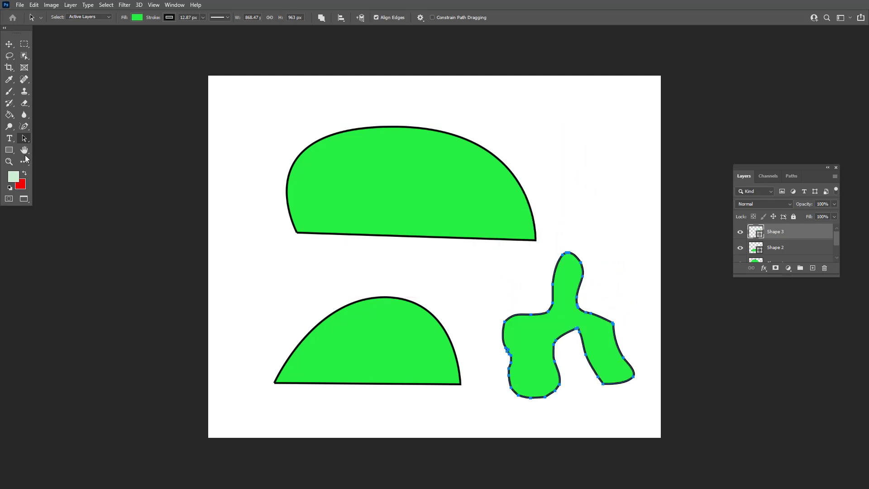
click(232, 230)
Step: Reshape the freeform shape with the Direct Selection tool, pulling anchor points on its left arm and upper stem up and outward
right_click(24, 138)
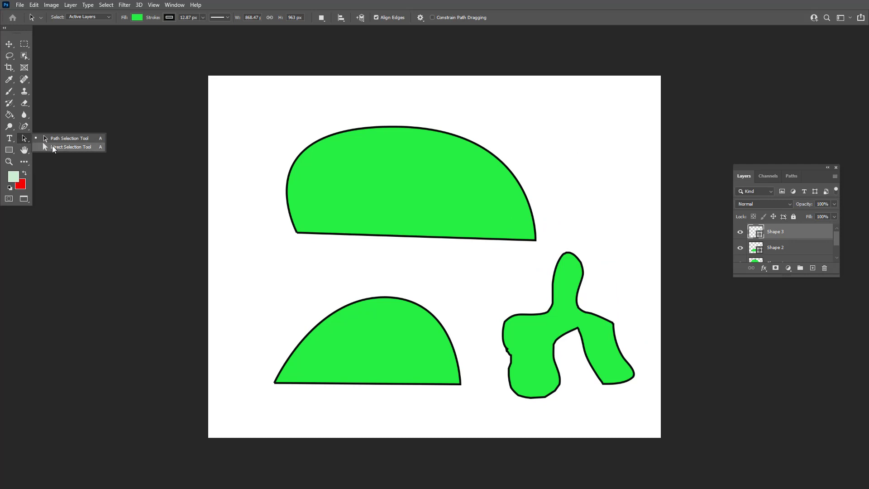
click(52, 145)
drag(551, 329, 560, 364)
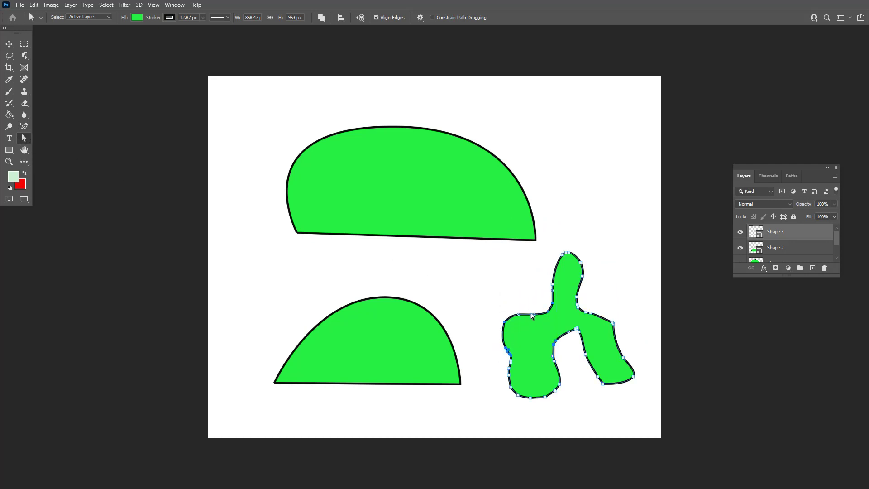
drag(531, 313, 474, 271)
drag(553, 286, 550, 247)
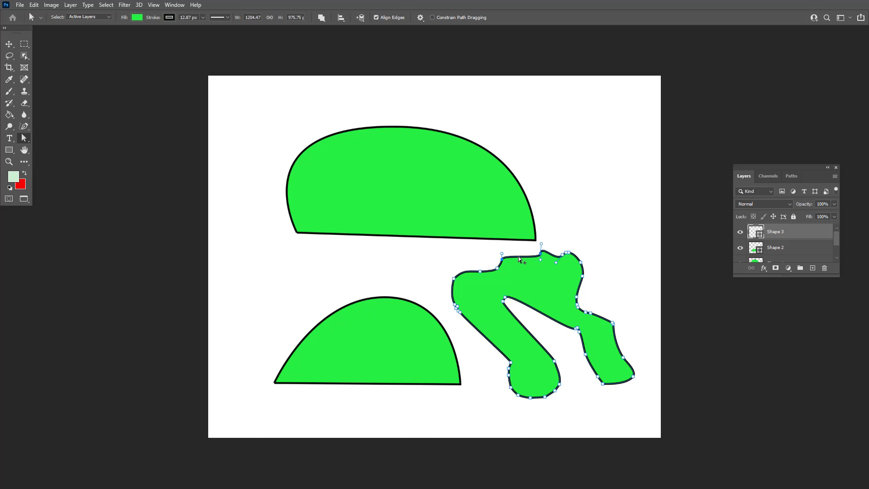
click(496, 268)
Step: Delete three anchor points along the upper-left edge of the freeform shape
click(26, 127)
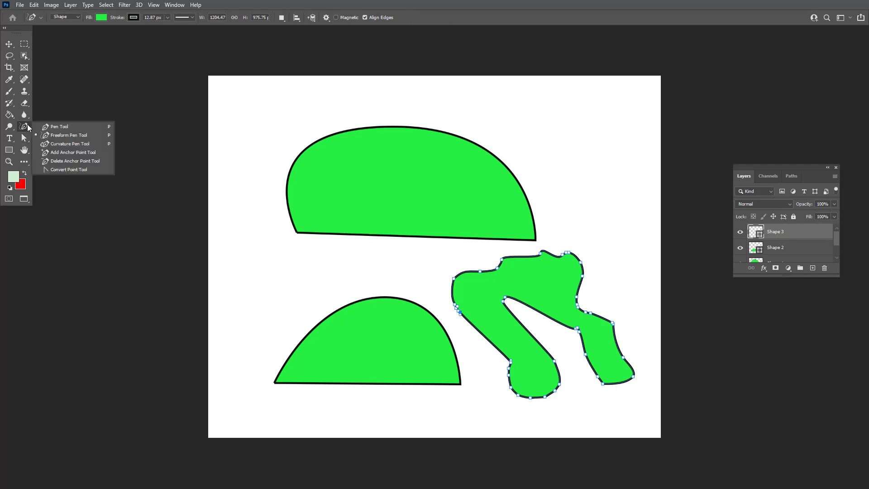
click(56, 161)
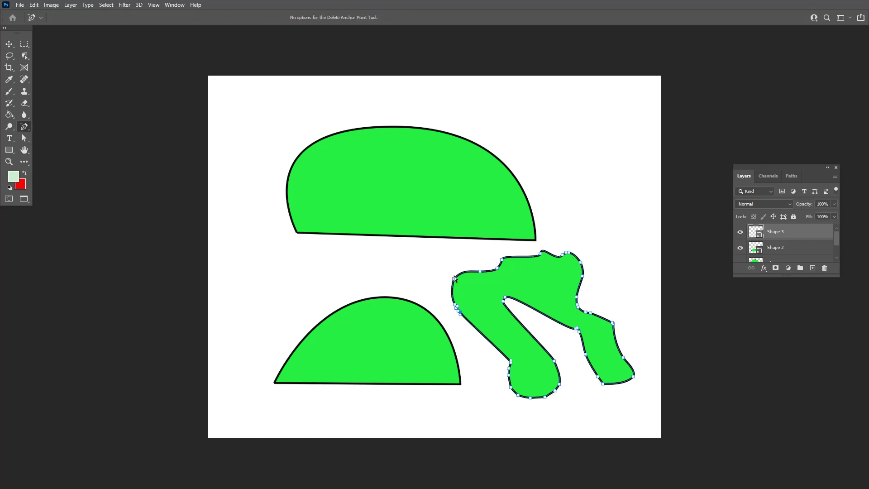
click(454, 278)
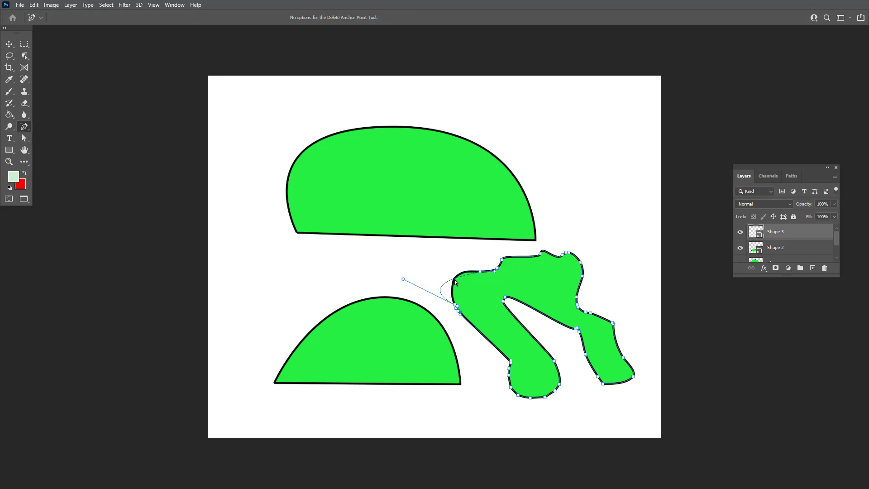
click(481, 272)
click(502, 261)
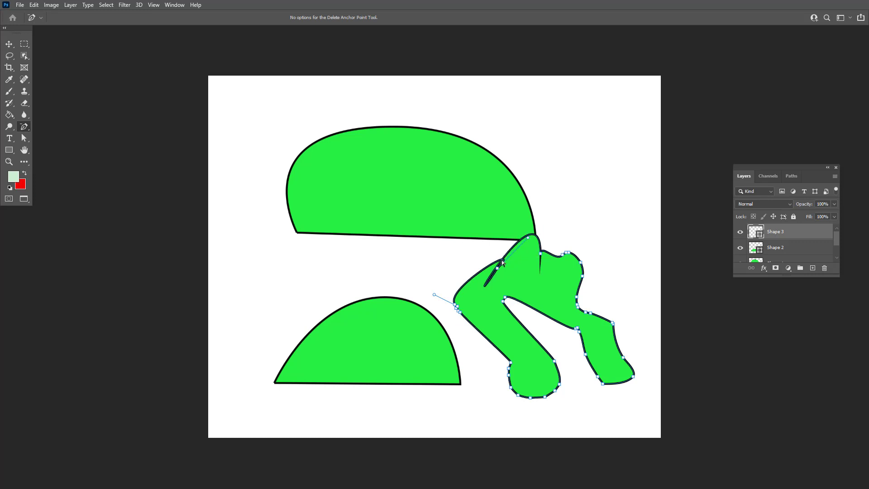
Step: Return to the Pen tool and examine its available drawing modes
right_click(24, 126)
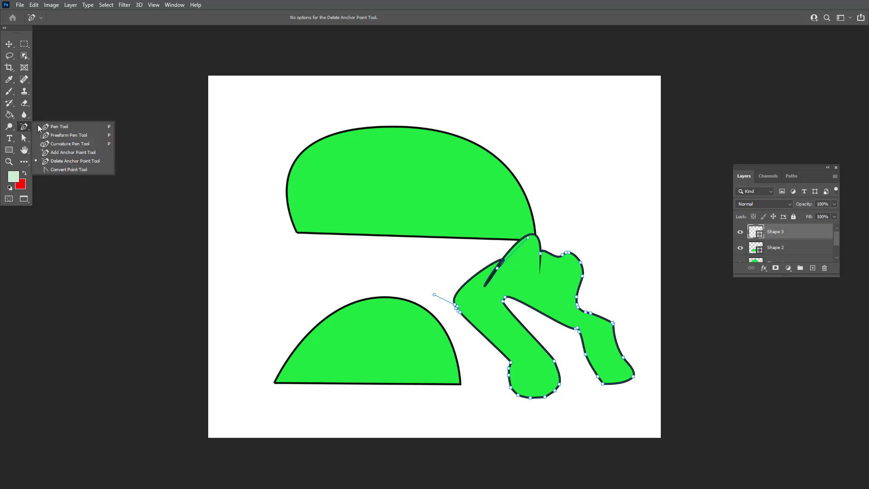
click(45, 129)
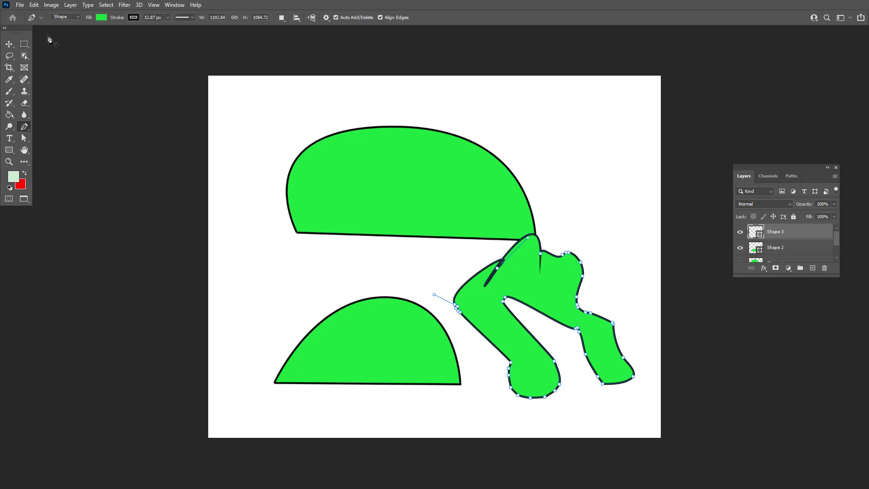
click(67, 17)
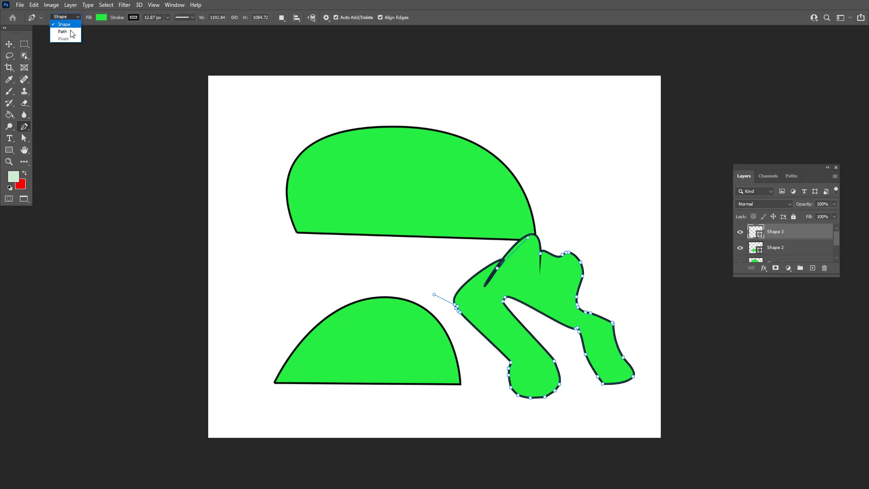
click(291, 162)
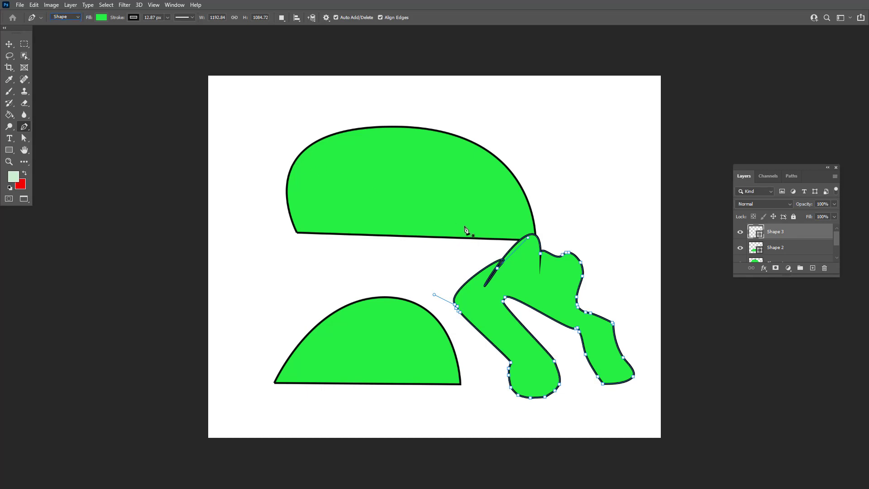
Step: Bring up the India Gate photo, remove its pale green shape layer and set the Pen tool to Path mode
key(ctrl+o)
click(310, 87)
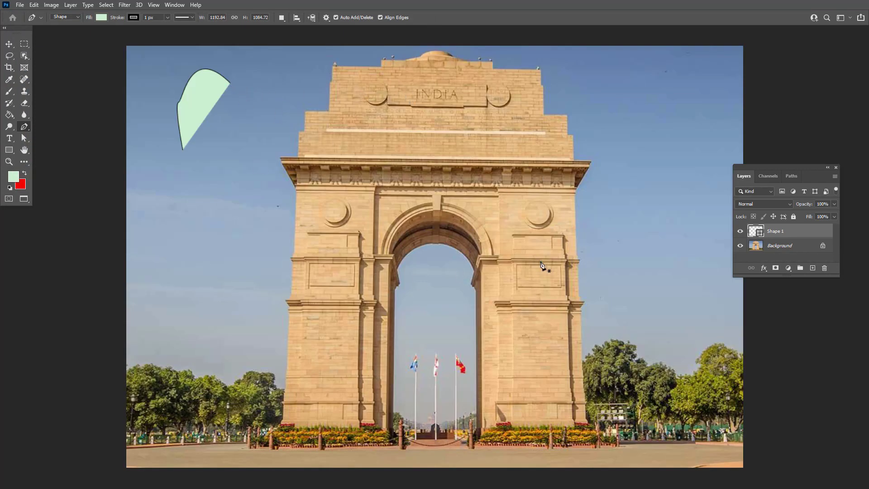
right_click(25, 127)
click(48, 127)
Step: Start a path at the monument's lower-left base and trace its left side, cornice, stepped tiers and top edge to the upper-right corner
click(280, 424)
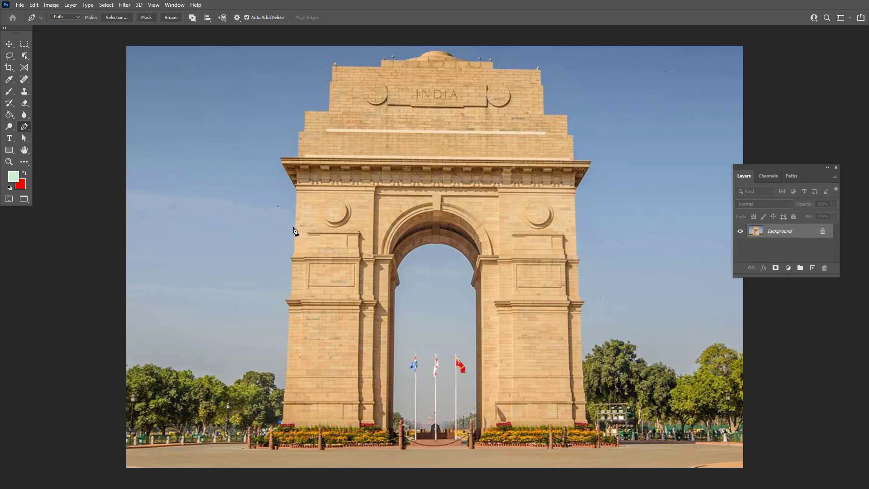
right_click(24, 127)
click(49, 126)
click(297, 195)
click(279, 158)
click(299, 130)
click(306, 109)
click(328, 109)
click(330, 62)
click(510, 64)
click(545, 71)
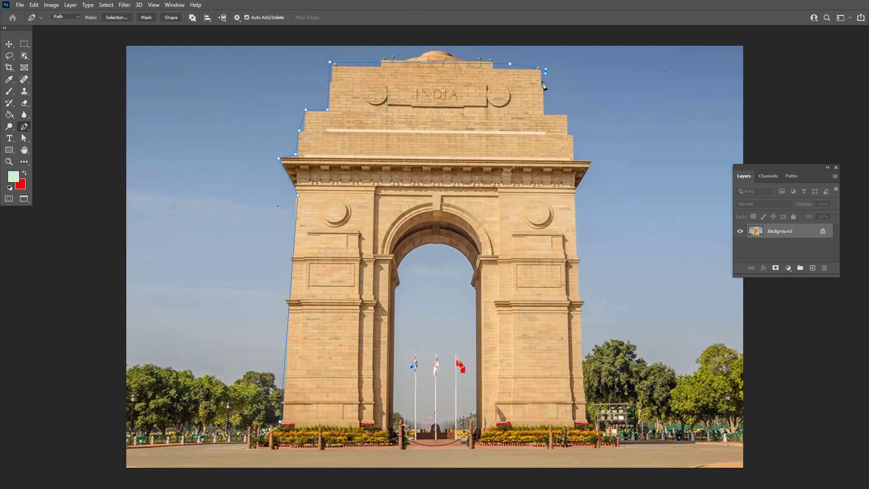
Step: Continue the path down the monument's right-hand tiers, around the cornice and along the right side to its base
click(543, 109)
click(564, 116)
click(572, 135)
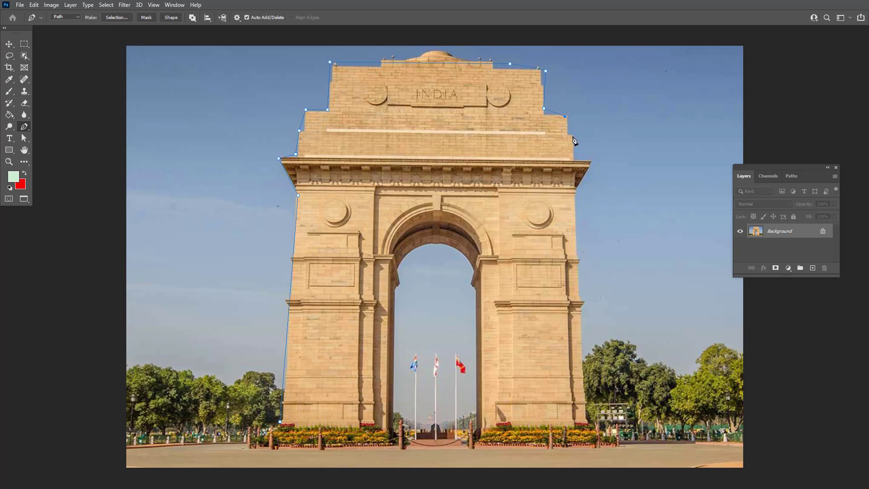
click(576, 160)
click(590, 161)
click(579, 189)
click(579, 221)
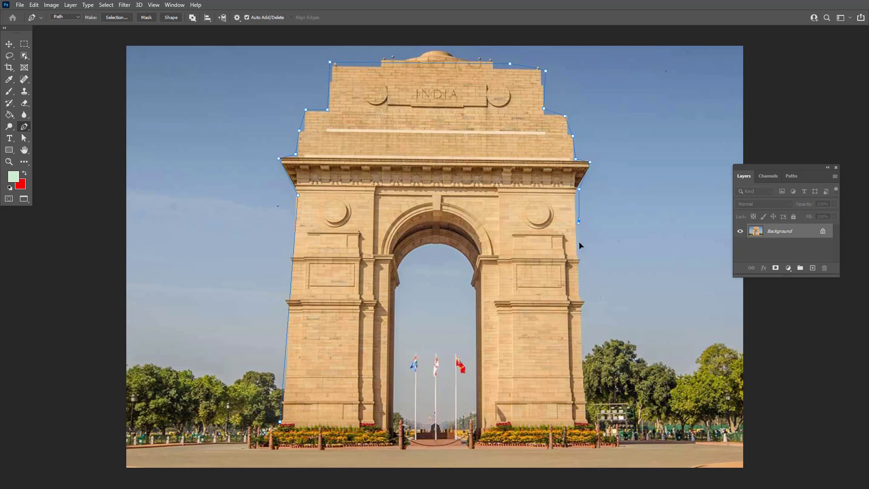
click(584, 385)
click(587, 420)
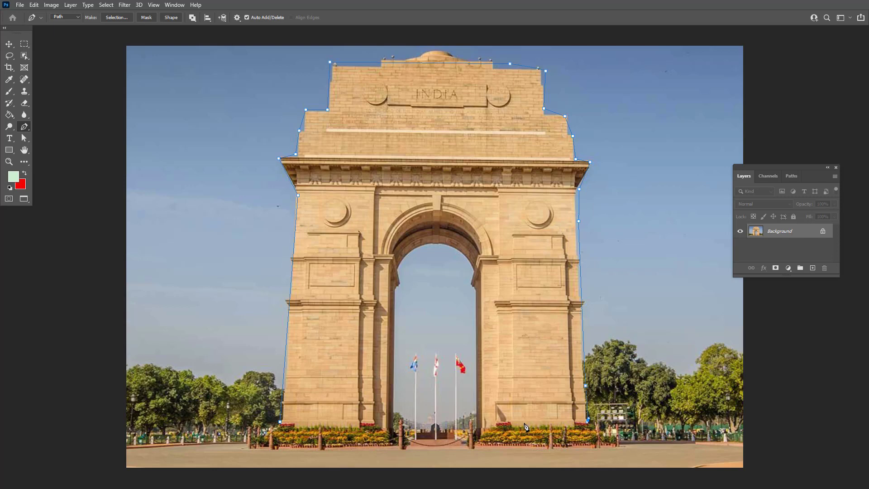
Step: Trace the path along the right pillar's base, around the arch opening and across the left pillar's base, closing it at the starting point
click(483, 425)
click(472, 286)
click(439, 243)
click(398, 277)
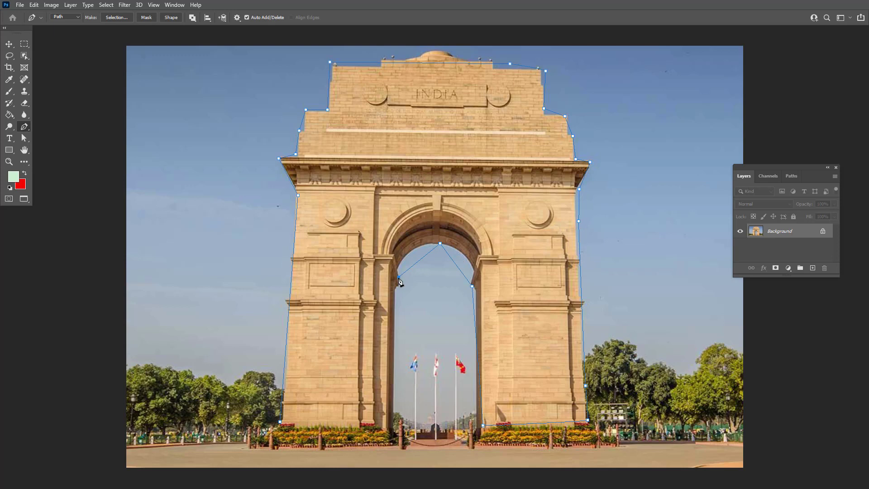
click(389, 428)
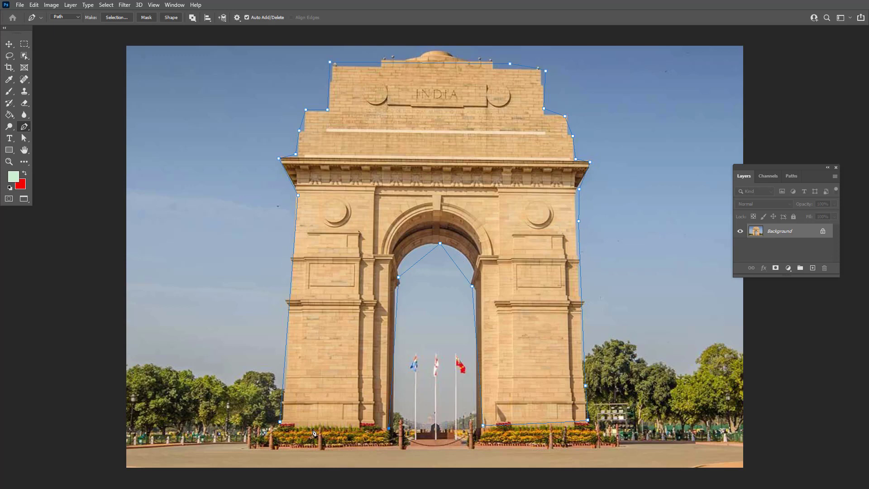
click(280, 421)
Step: Create a vector mask from the closed monument path and round the arch's top anchor point with the Convert Point Tool
right_click(424, 154)
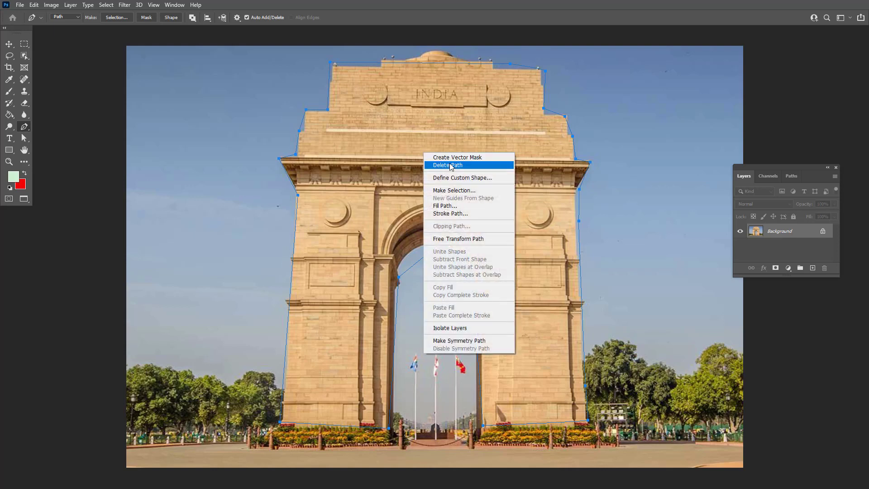
click(474, 162)
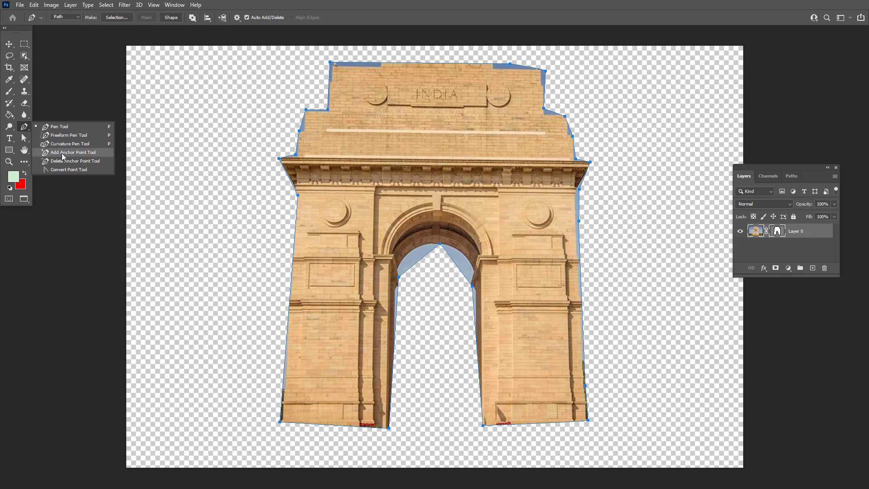
click(75, 170)
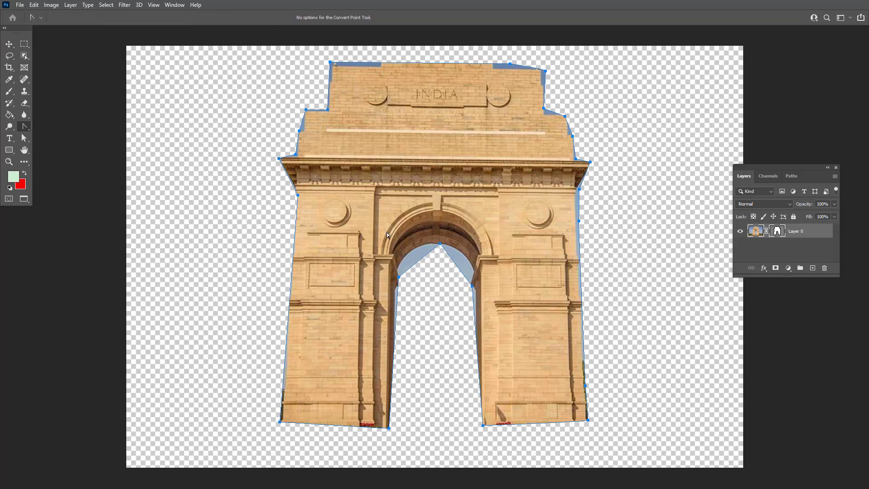
drag(439, 245, 434, 244)
key(ctrl+z)
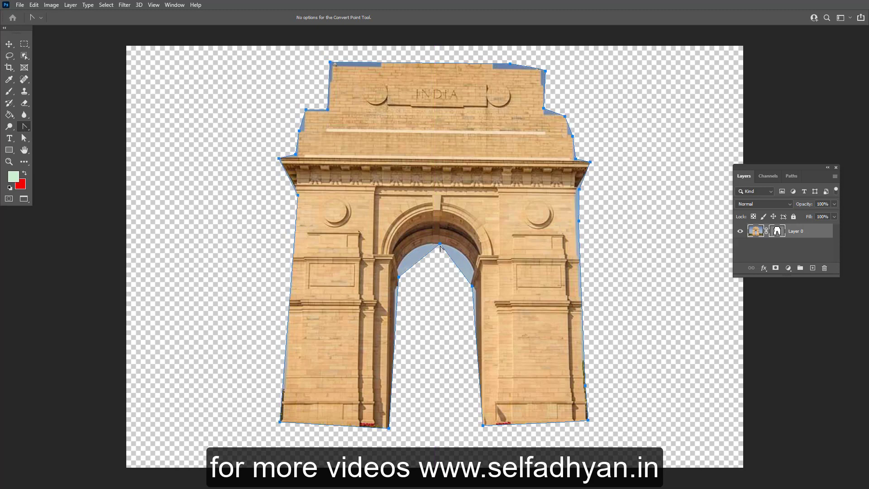
drag(440, 244, 393, 243)
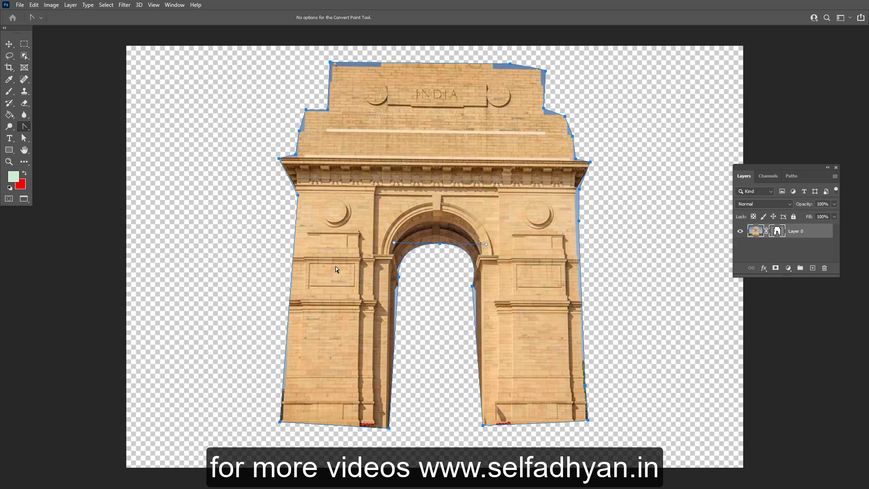
right_click(25, 128)
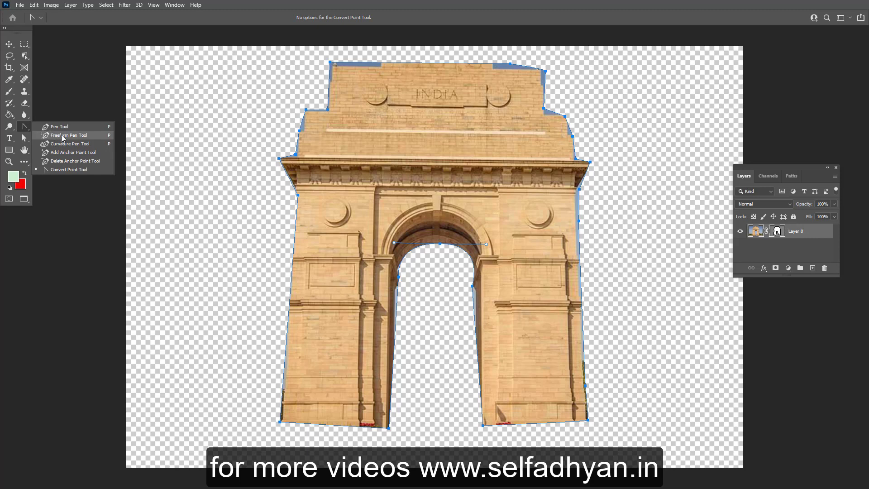
click(442, 310)
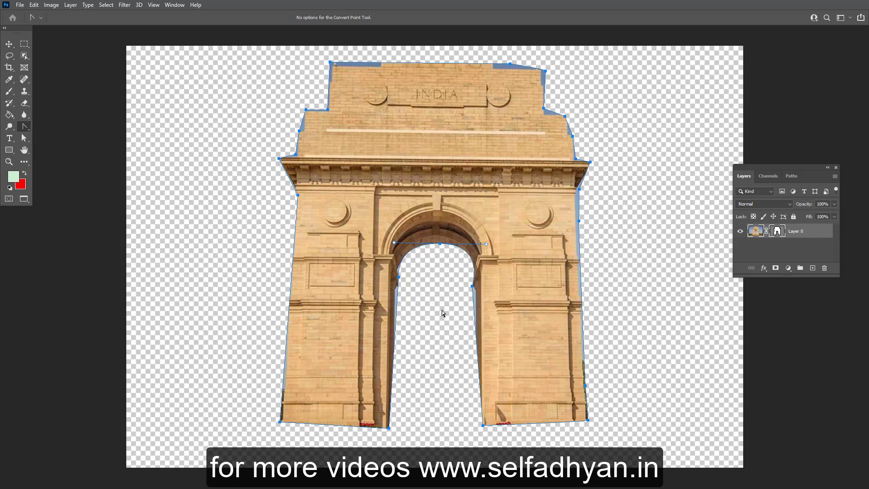
Step: Move the anchor points on both sides of the arch opening onto the inner pillar edges with the Direct Selection Tool
click(21, 143)
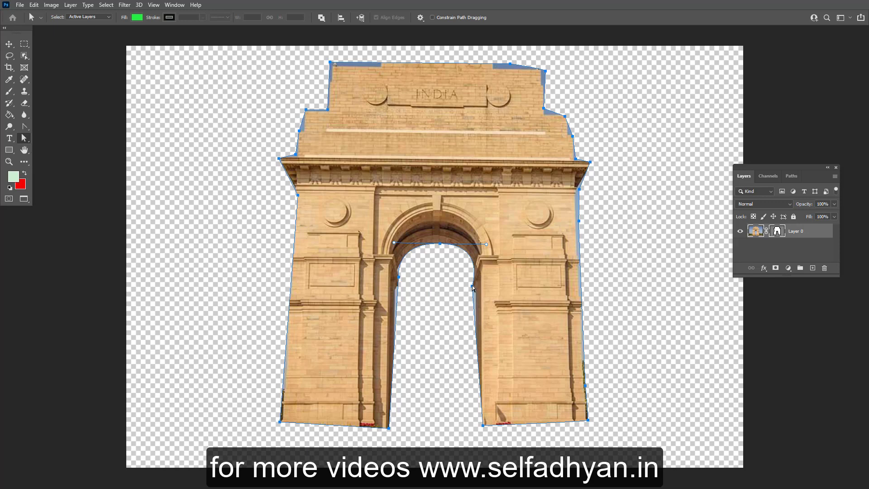
mouse_move(472, 285)
mouse_down()
mouse_move(479, 290)
mouse_move(461, 284)
mouse_move(484, 298)
mouse_move(455, 301)
mouse_move(476, 302)
mouse_up()
key(ctrl+z)
drag(384, 297, 384, 298)
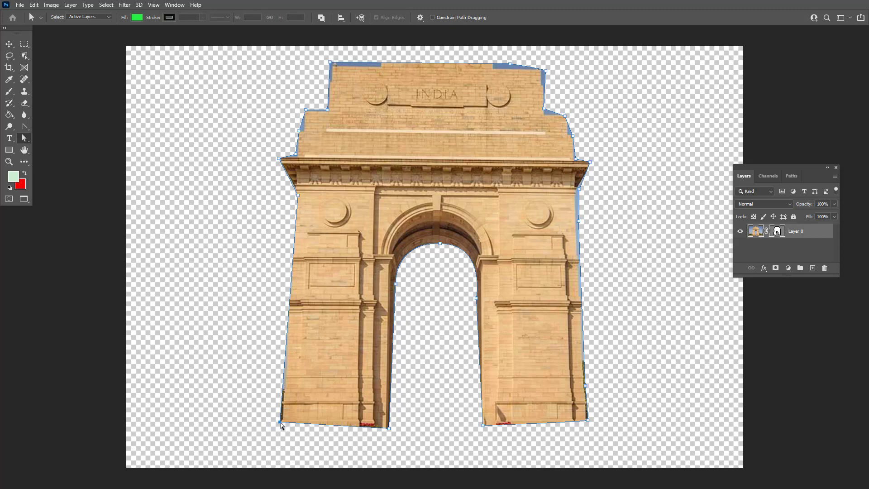
Step: Adjust the mask's lower-left base point and the points above the left cornice, pulling the left tier's corner point down to the lower step
drag(281, 422, 283, 423)
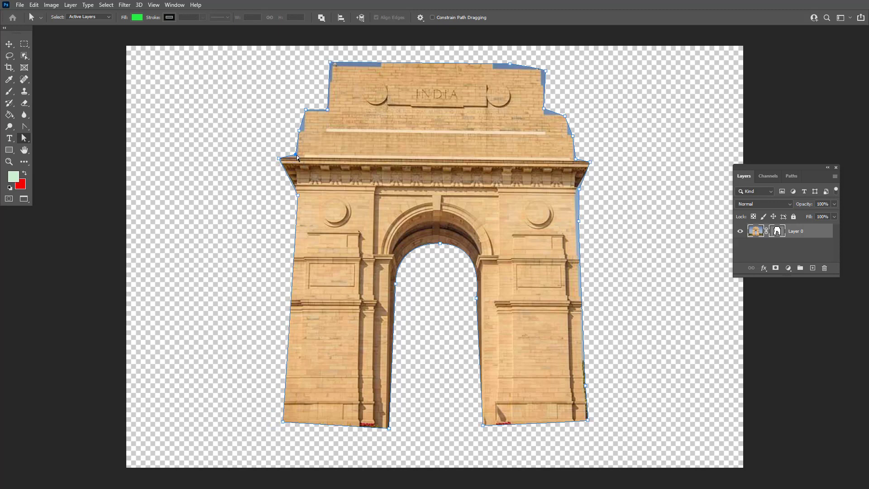
drag(296, 155, 298, 155)
click(303, 136)
click(299, 131)
click(299, 131)
drag(306, 109, 304, 131)
Step: Add an anchor point on the upper-left tier's slope, pull it out to the tier corner, and lower the monument's top-left corner point
right_click(24, 137)
click(24, 127)
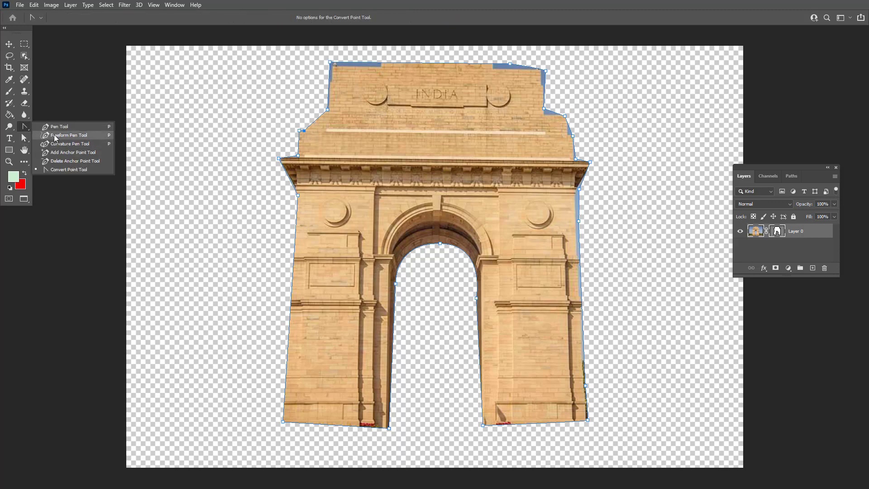
click(70, 153)
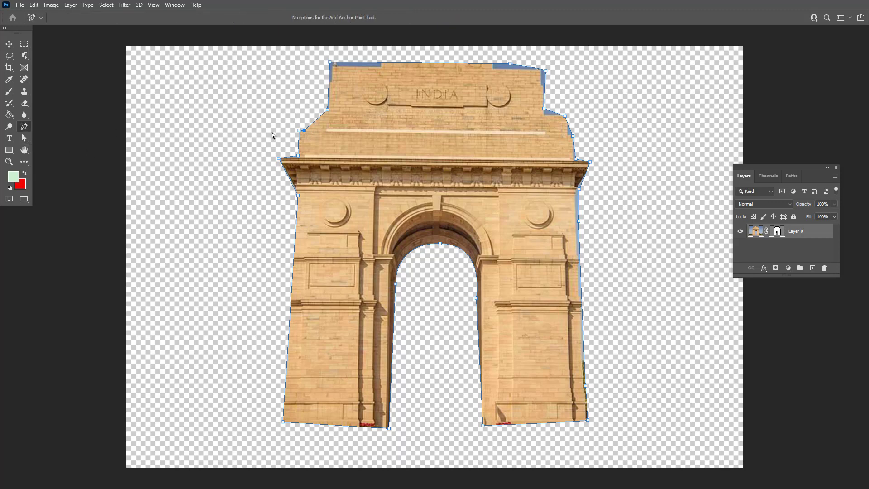
drag(316, 124, 306, 117)
drag(330, 62, 332, 66)
click(510, 64)
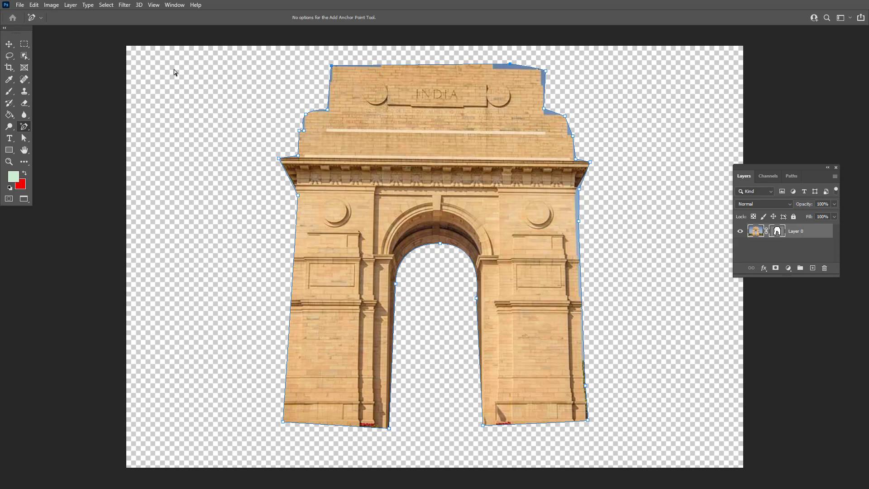
right_click(25, 127)
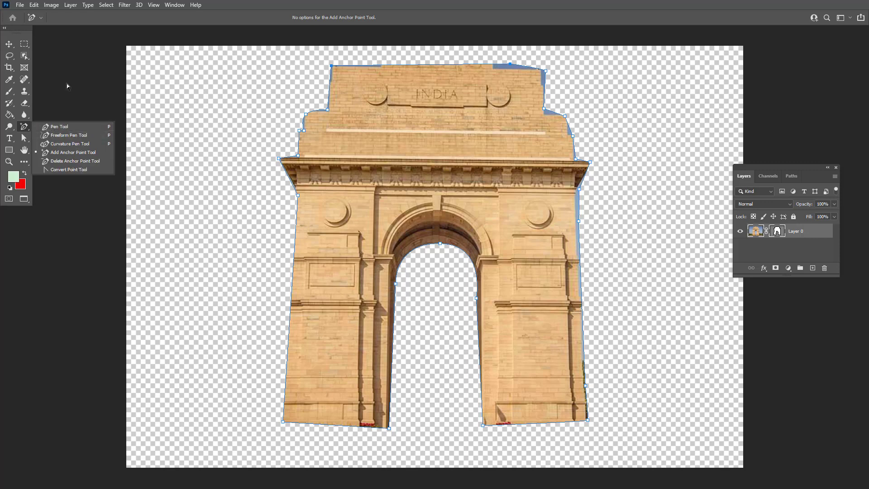
click(67, 83)
Step: Shift the whole mask path slightly to the right over the monument with the Path Selection Tool
right_click(24, 138)
click(59, 136)
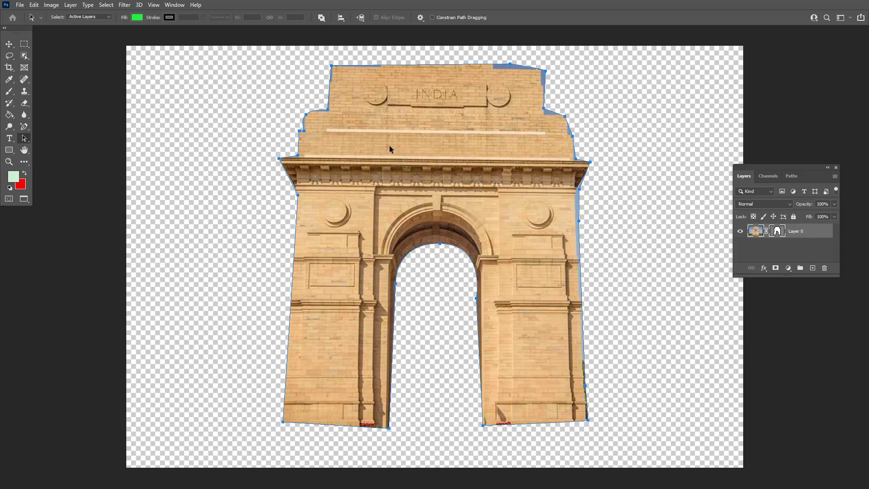
drag(389, 145, 418, 152)
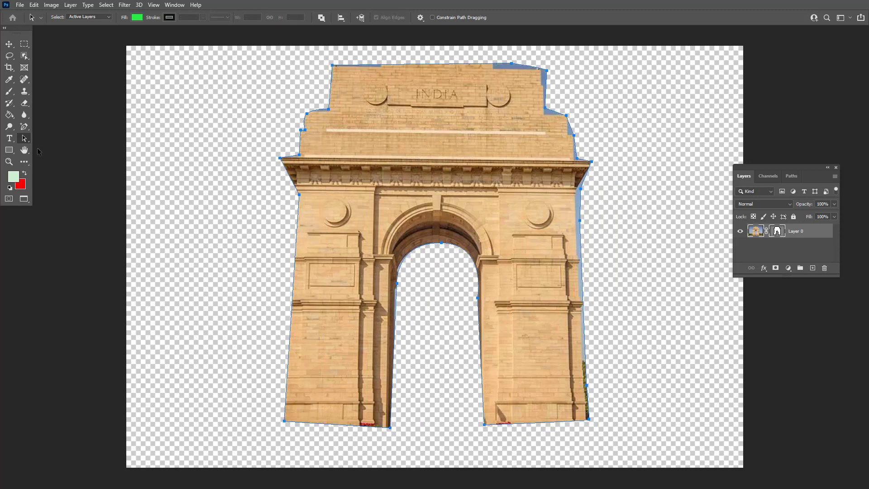
Step: Move the anchor points at the monument's upper-right corner, right-hand tiers and below the right cornice onto the stonework with the Direct Selection Tool
right_click(27, 140)
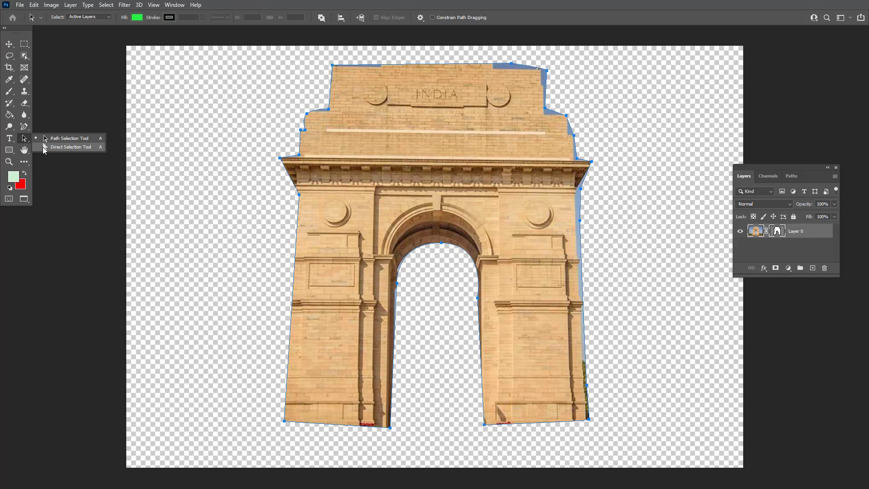
click(43, 147)
click(555, 54)
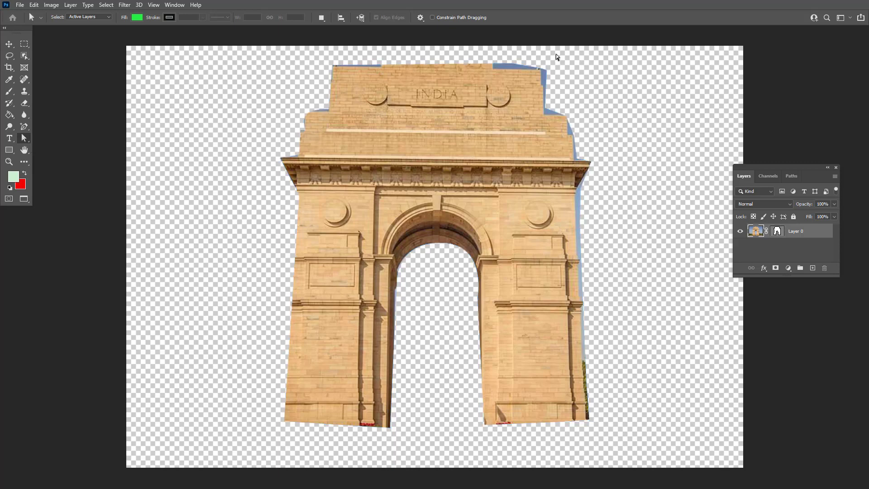
drag(539, 79, 541, 74)
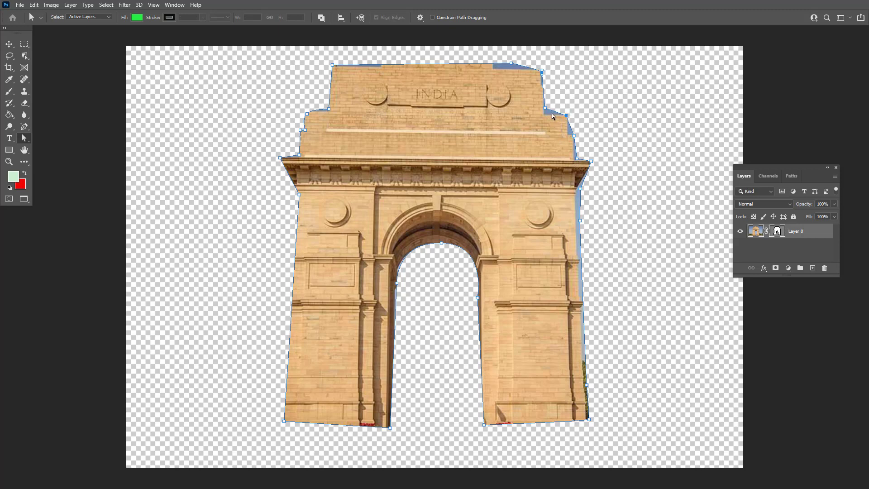
drag(546, 108, 576, 187)
Step: Move the anchor points along the right pillar's outer side and at its base corner inward to the stone edge
drag(580, 221, 575, 223)
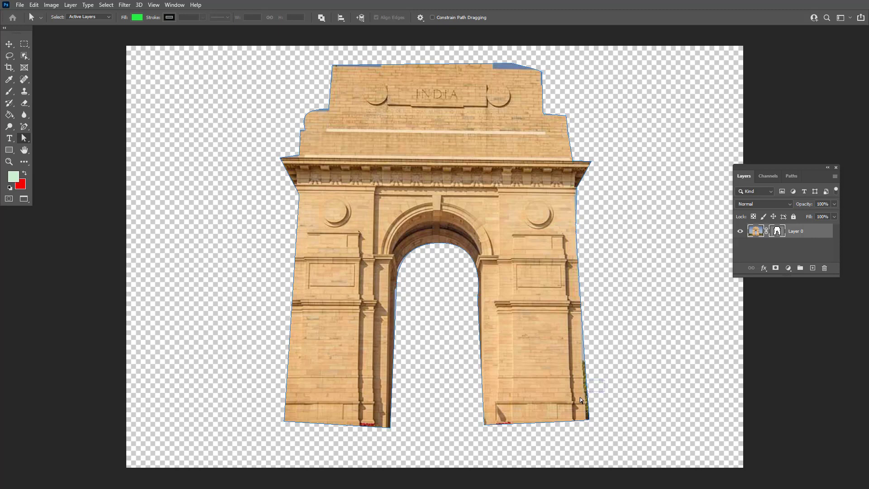
drag(588, 386, 584, 386)
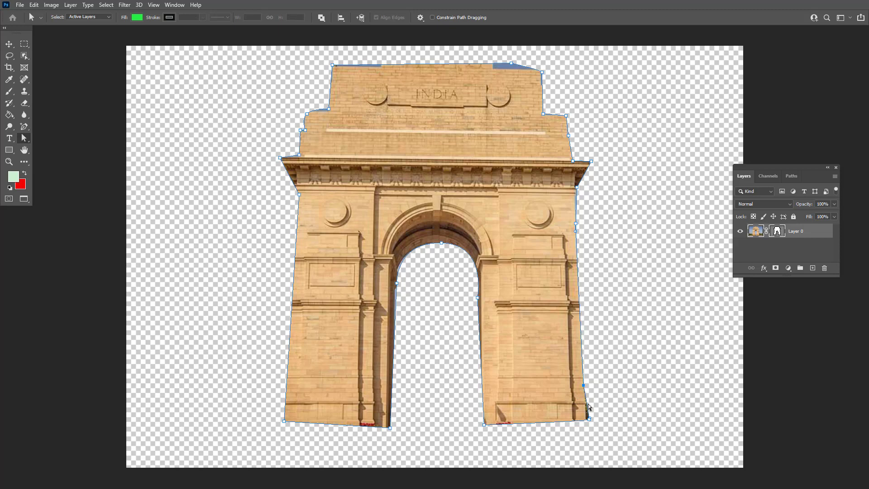
drag(589, 418, 584, 419)
Step: Bring up the editing commands for the adjusted mask path
click(23, 5)
mouse_move(30, 6)
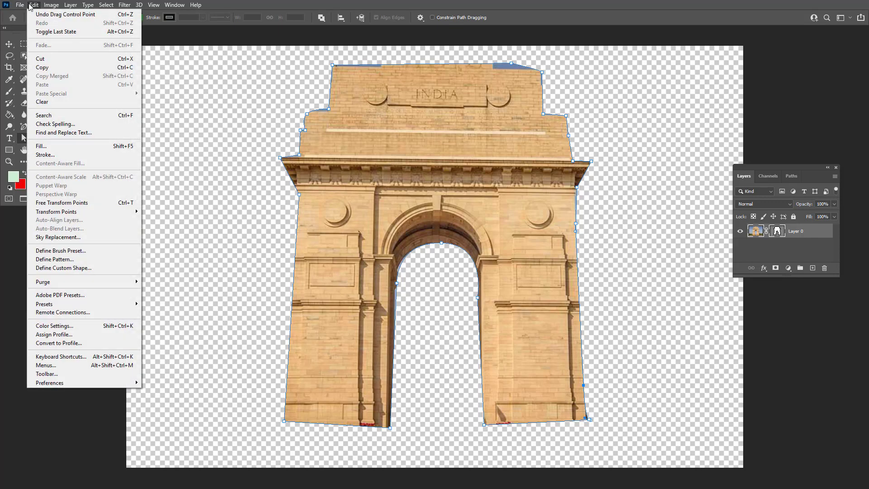